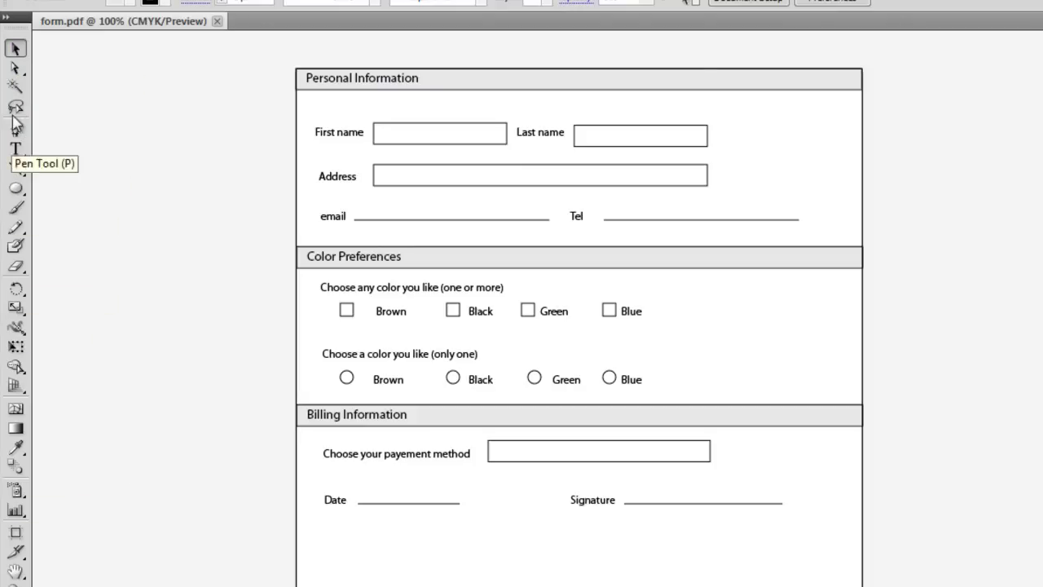
Draw a wide rectangle below the Date line and set its fill to None.
drag(15, 187, 114, 192)
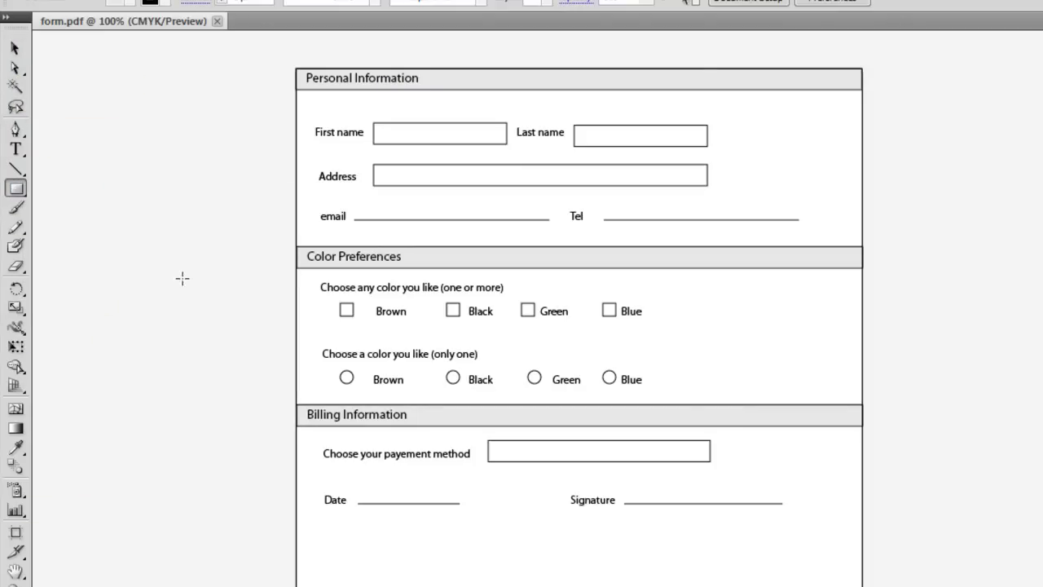
mouse_move(341, 577)
mouse_down()
mouse_move(581, 542)
mouse_move(594, 492)
mouse_up()
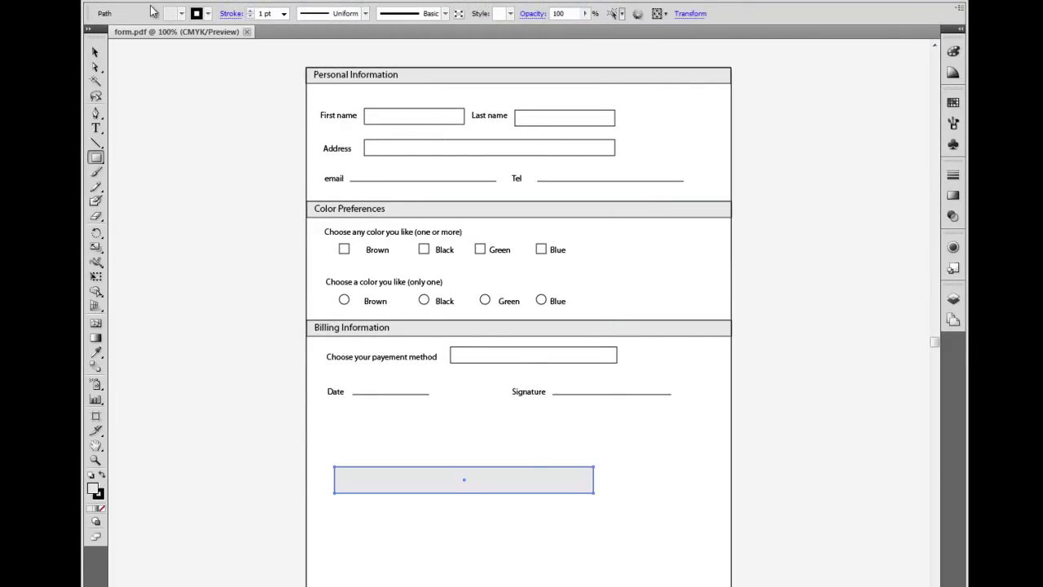
click(181, 14)
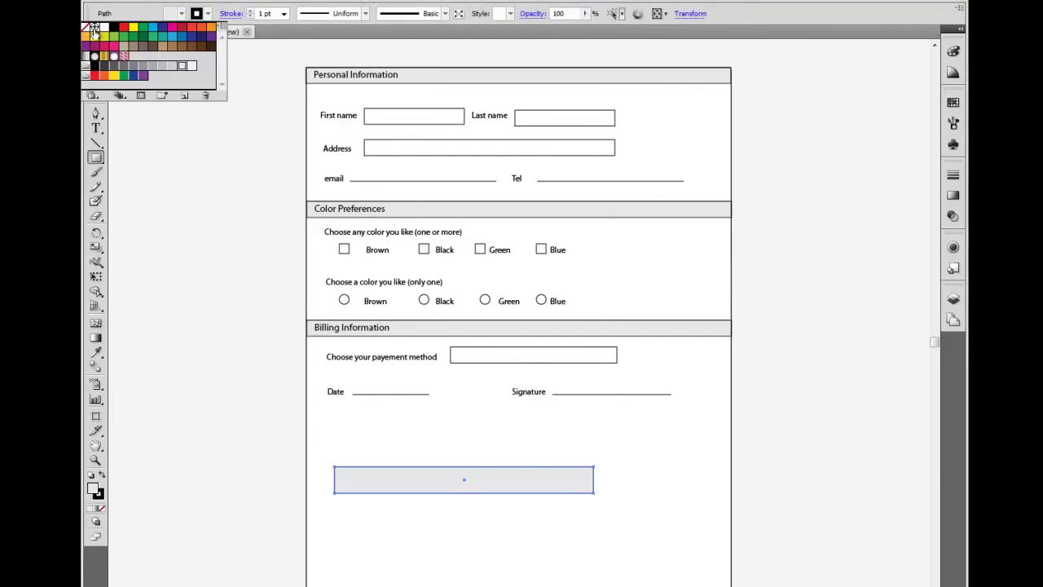
click(87, 30)
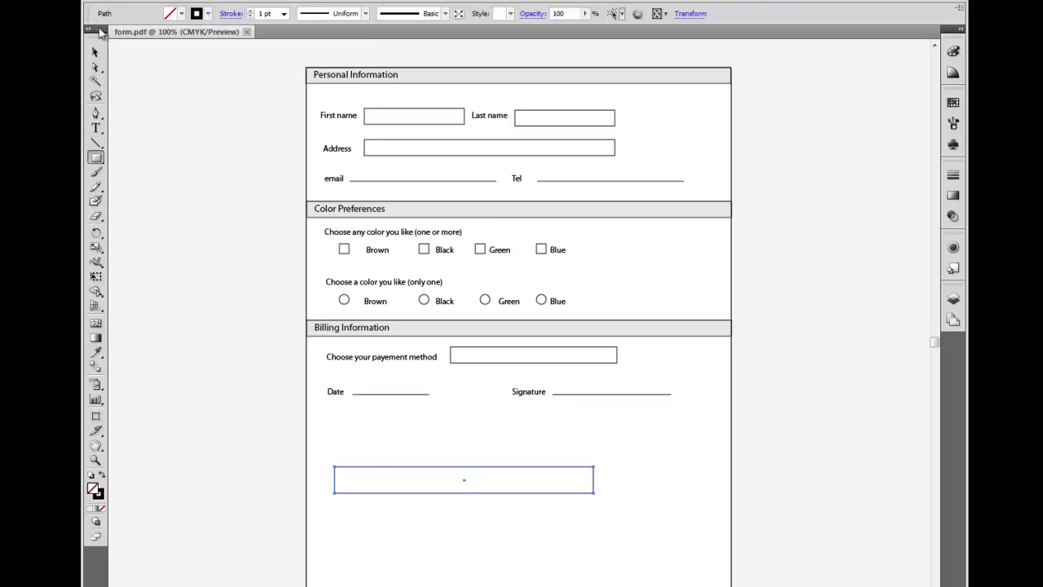
click(95, 52)
click(673, 497)
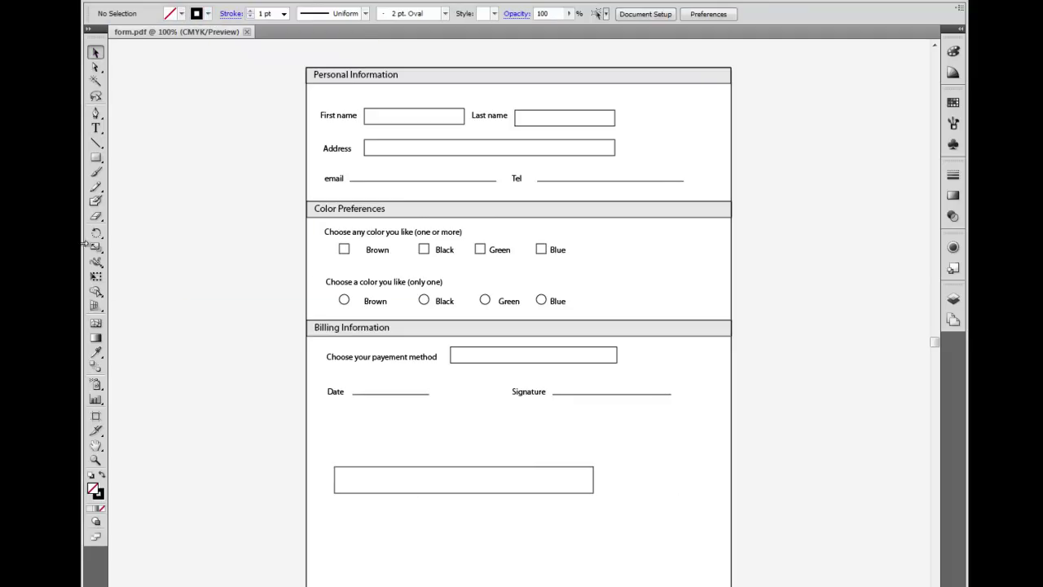
Add a sample 'whatever' text label to the right of the box.
click(96, 128)
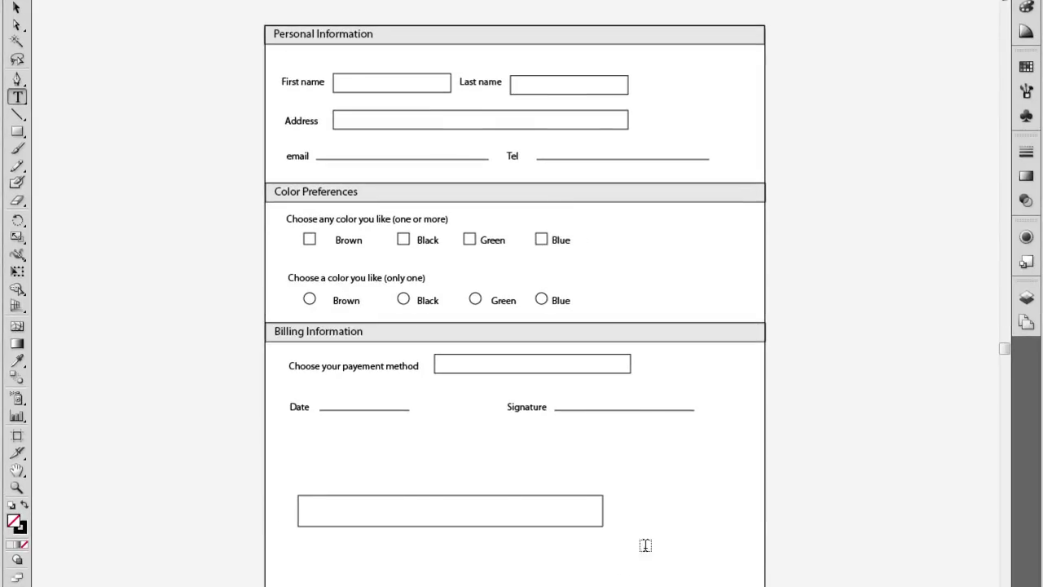
click(618, 507)
text(whatever)
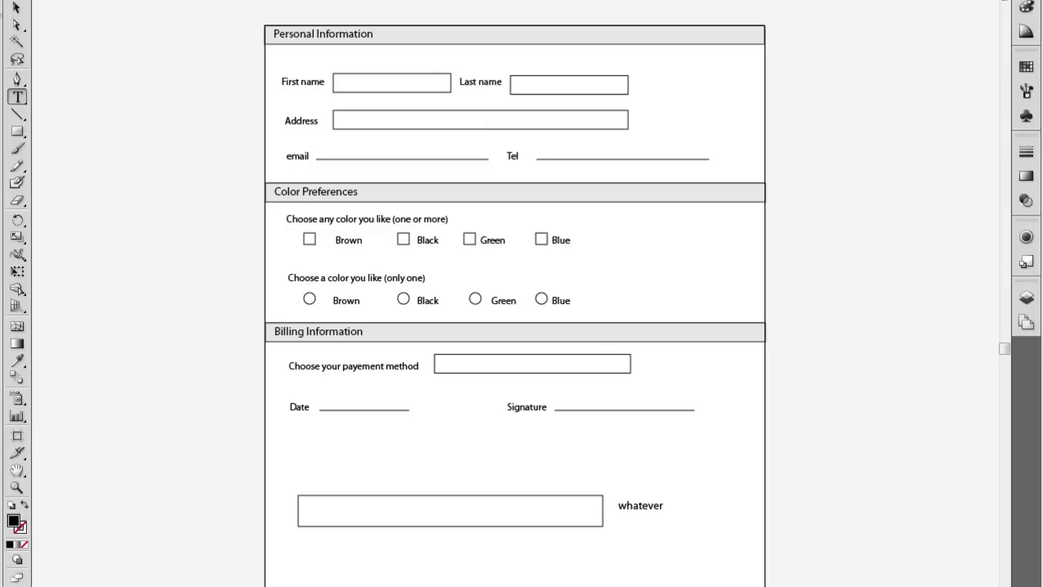
click(16, 8)
Shorten the box, then delete both the text label and the box.
click(580, 525)
drag(601, 525, 598, 511)
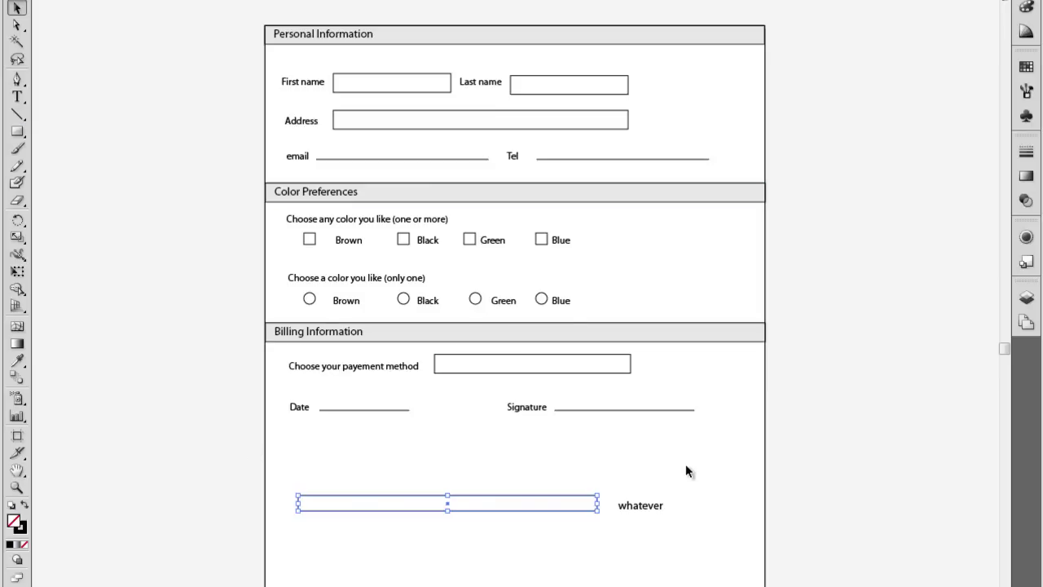
click(644, 509)
key(Delete)
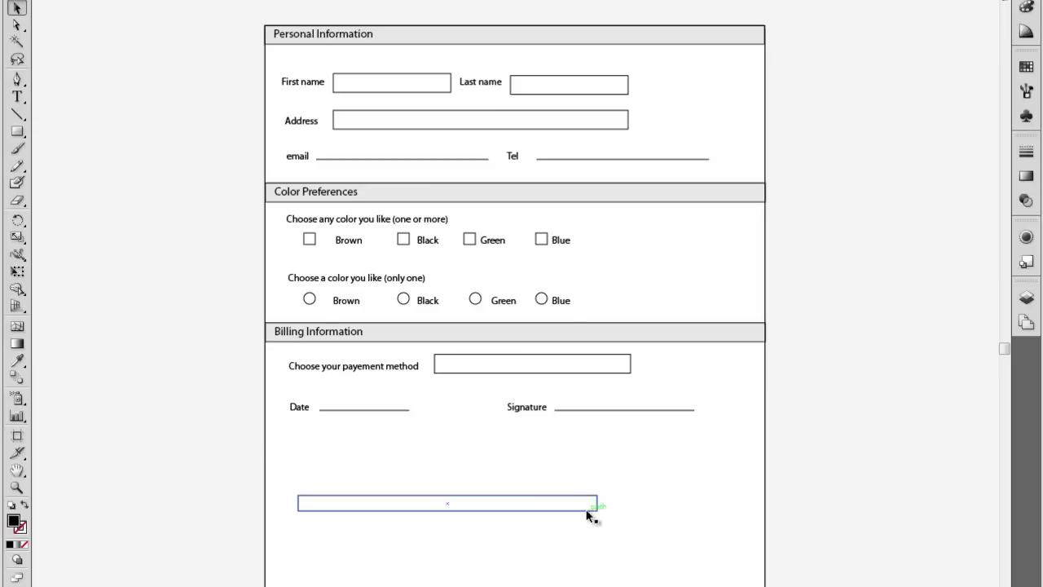
click(588, 512)
key(Delete)
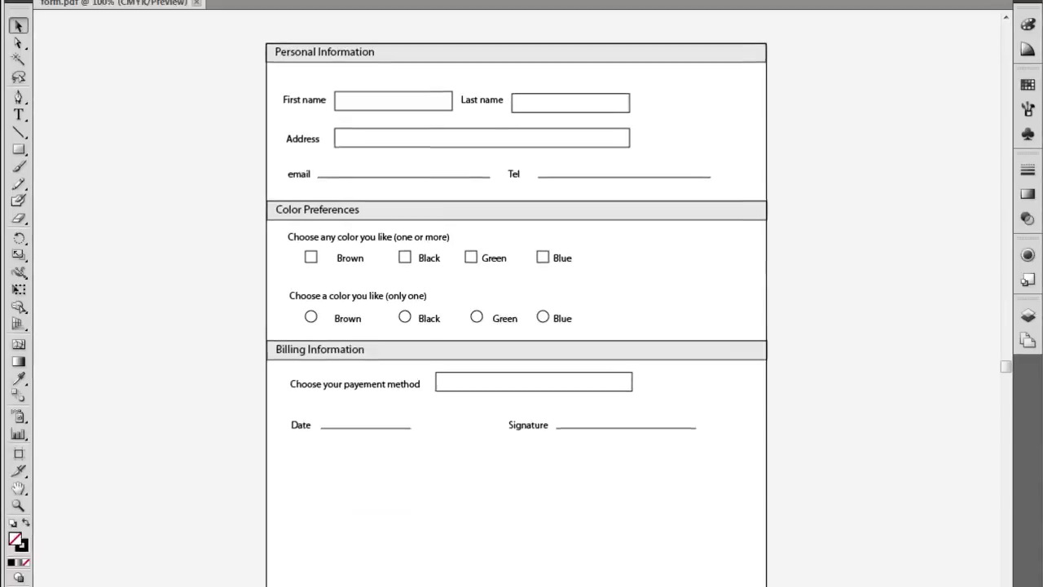
Open form.pdf in Acrobat and select some of the form's text labels.
click(55, 15)
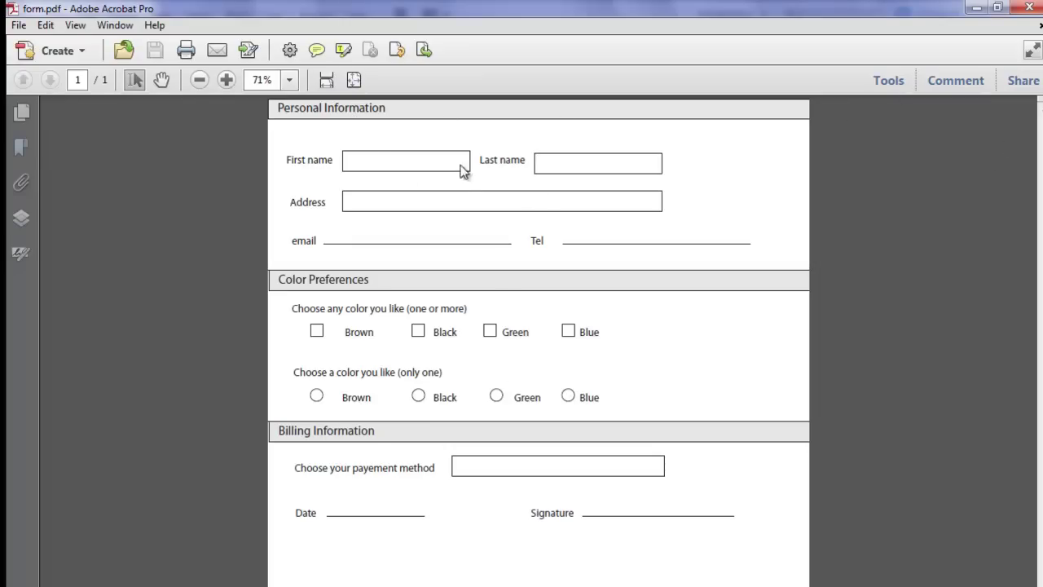
mouse_move(286, 161)
mouse_down()
mouse_move(646, 300)
mouse_move(517, 433)
mouse_up()
drag(492, 330, 346, 330)
click(375, 165)
Check the installed Acrobat version (10.1.1) under Help > About Adobe Acrobat X Pro.
click(146, 26)
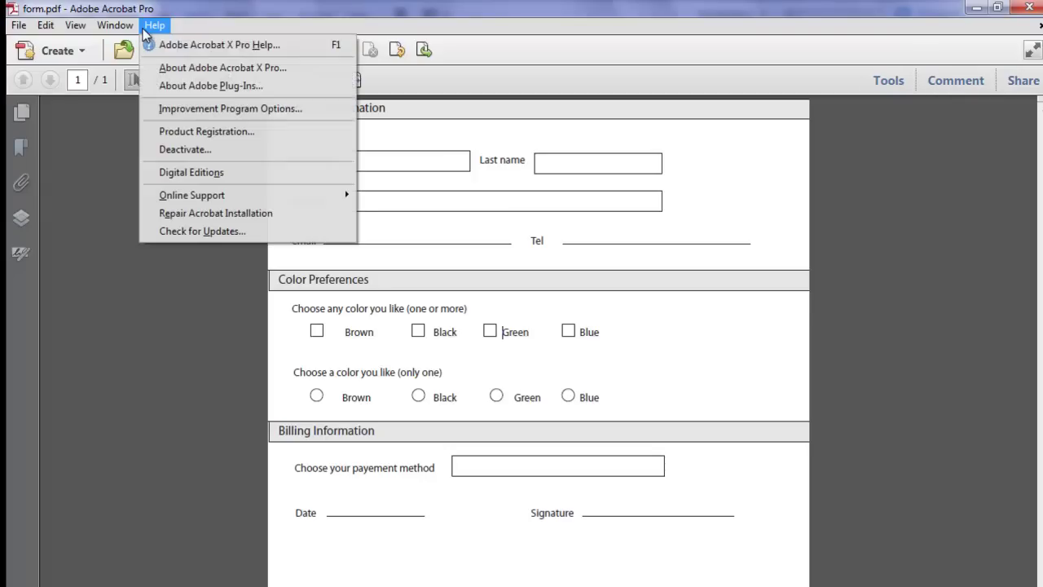
click(199, 68)
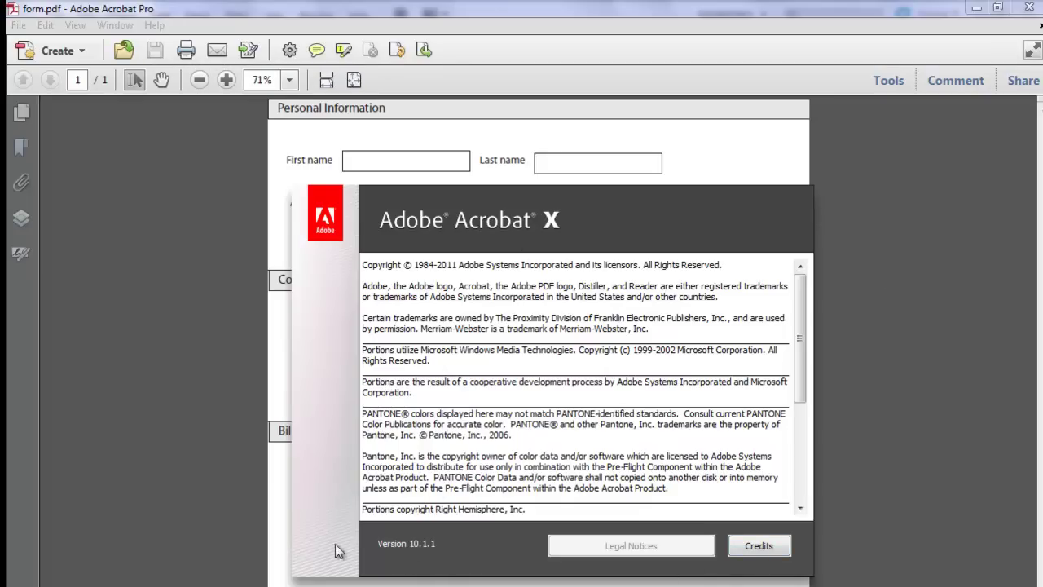
click(171, 425)
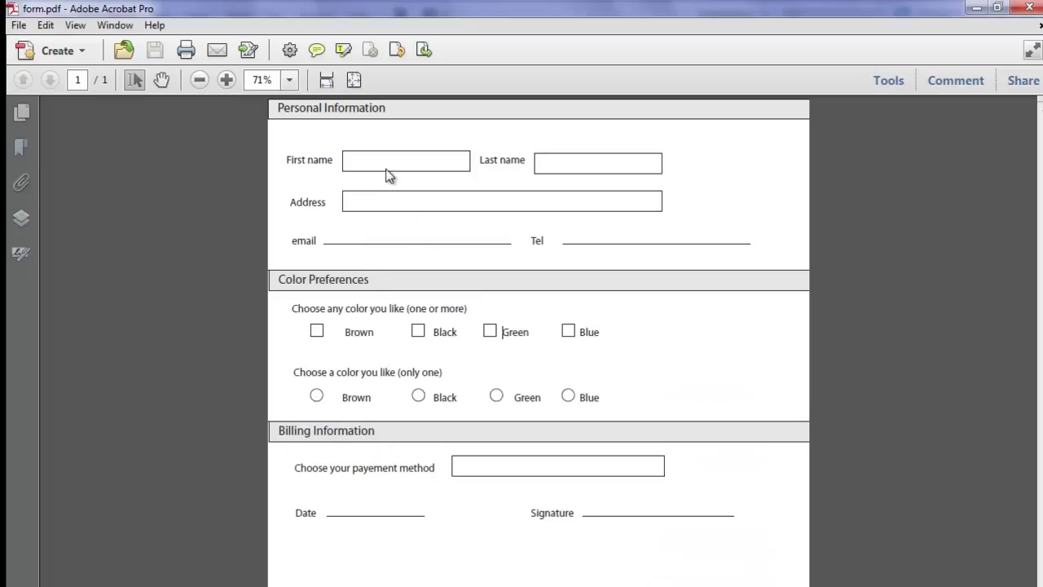
Enter Forms > Edit mode and accept Acrobat's automatic detection of form fields.
click(887, 82)
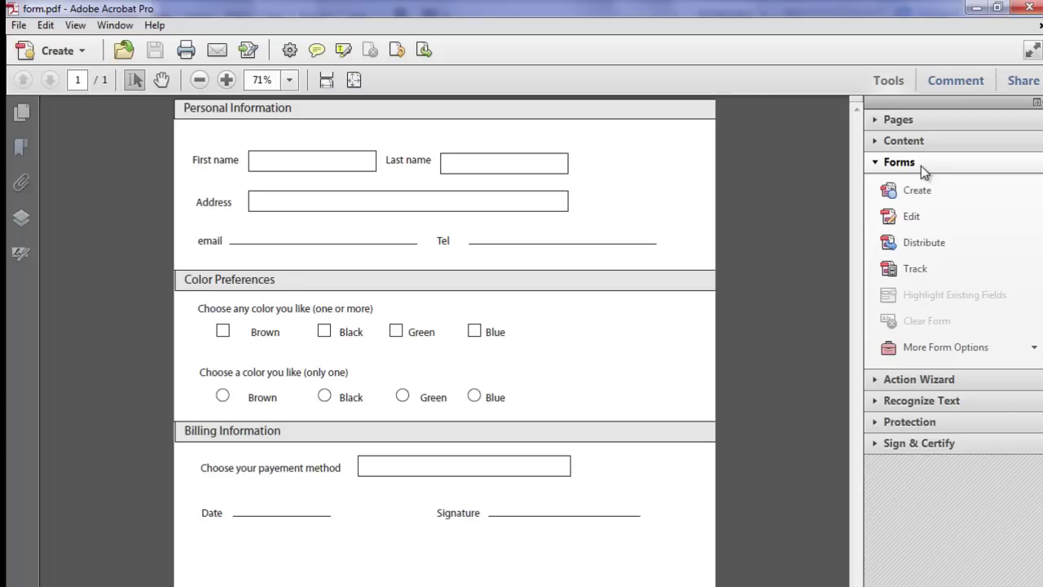
click(912, 219)
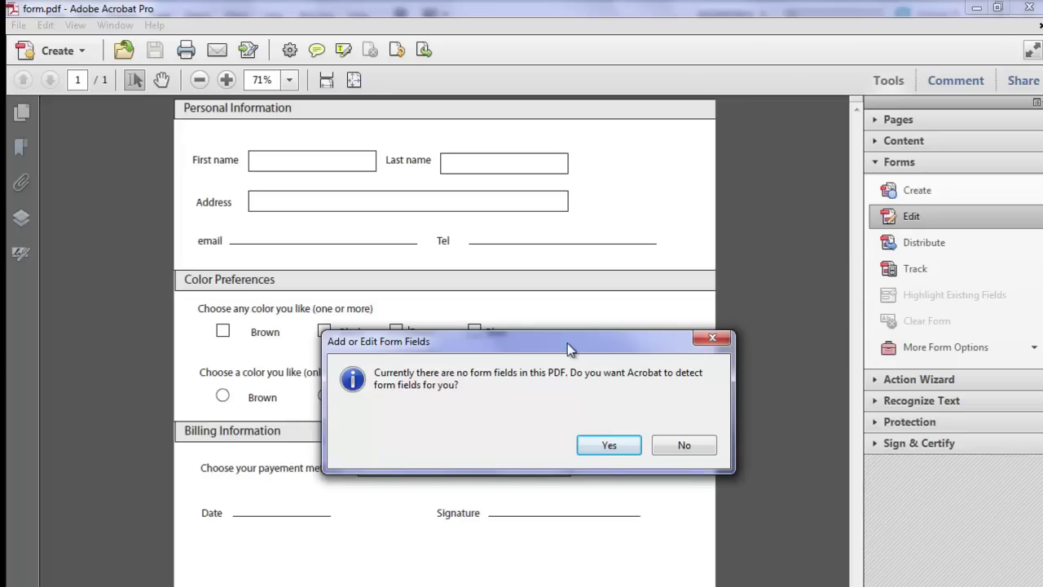
click(610, 448)
drag(452, 342, 806, 272)
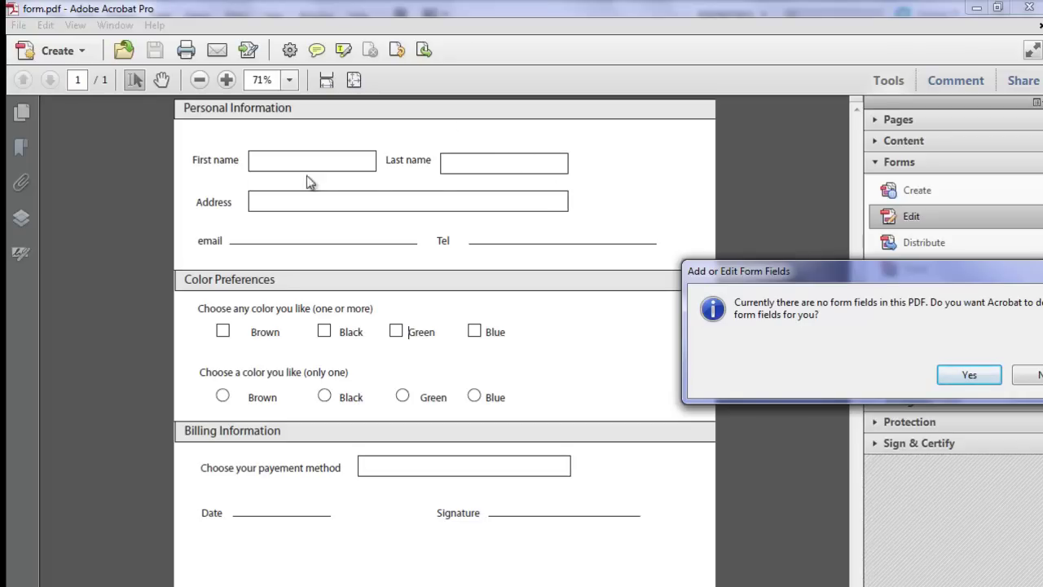
drag(821, 274, 637, 164)
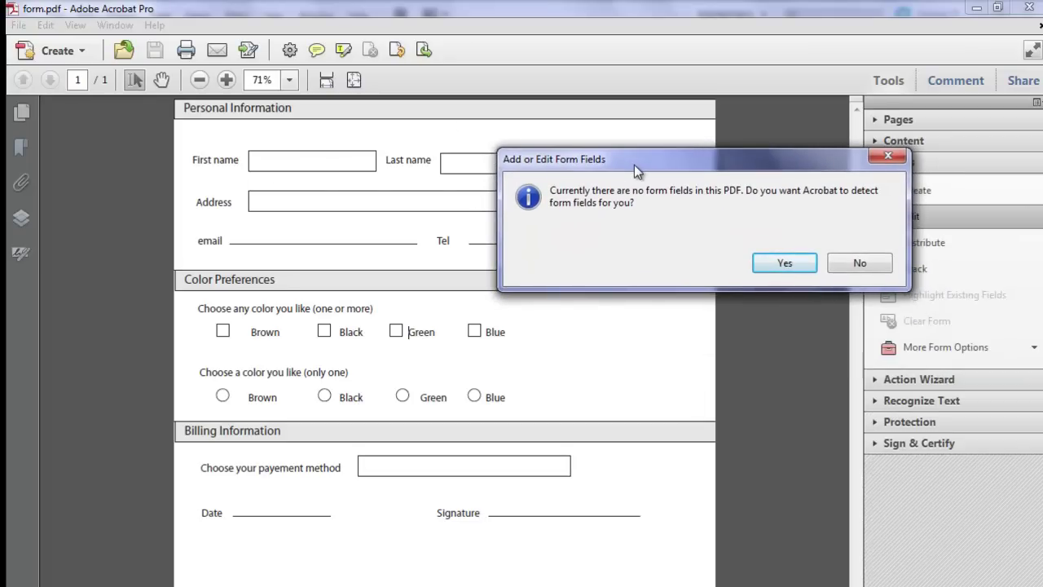
click(779, 266)
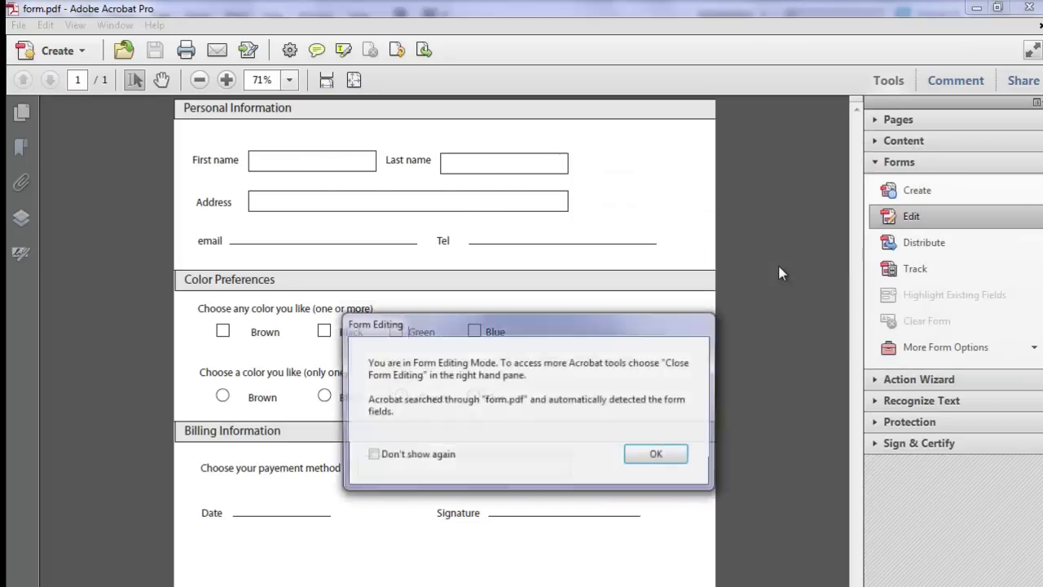
click(666, 452)
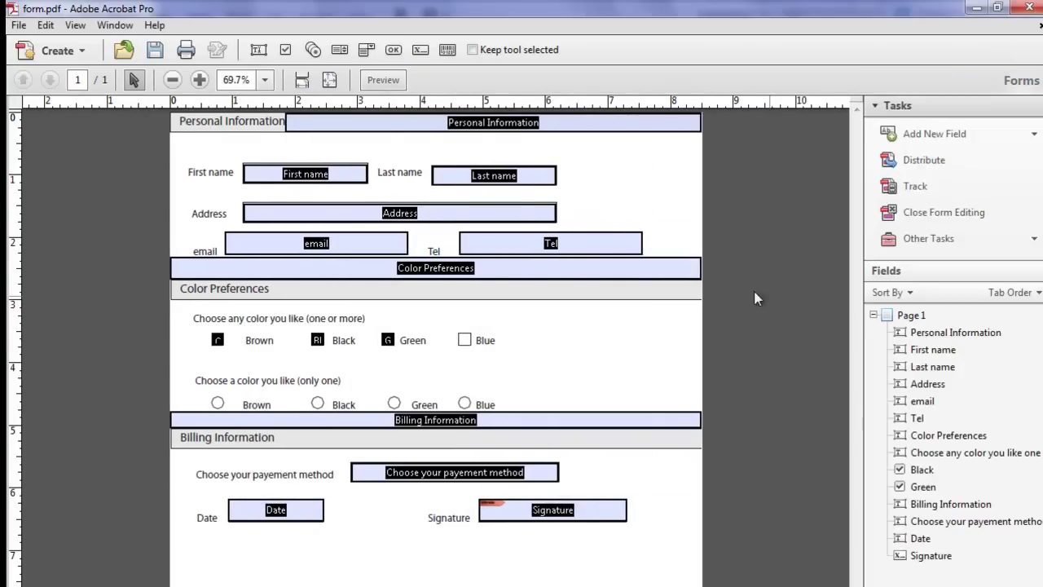
Delete the detected Personal Information and Color Preferences heading fields.
click(519, 127)
key(Delete)
click(342, 175)
click(536, 179)
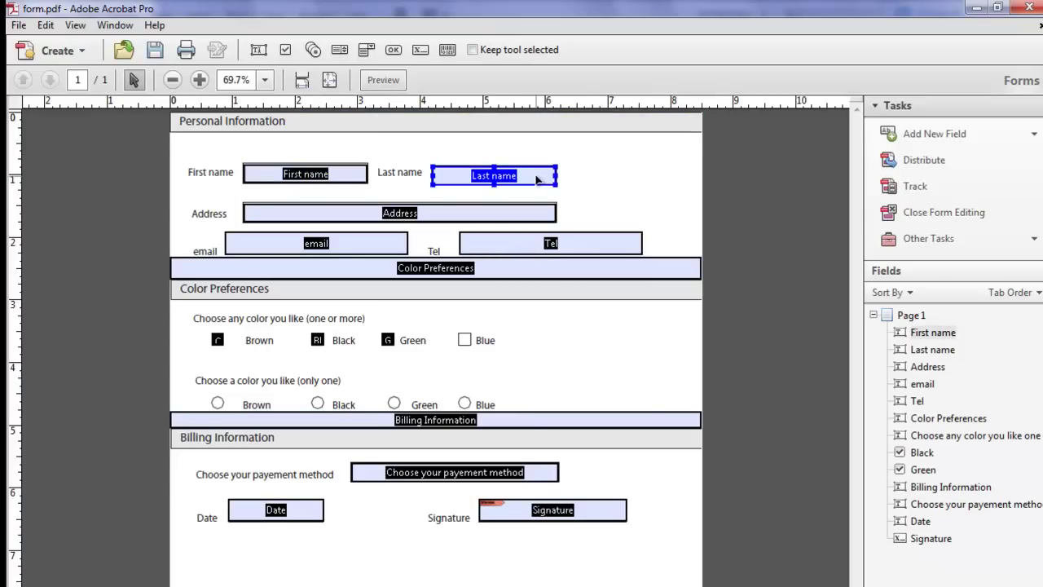
click(463, 210)
click(376, 246)
click(505, 243)
click(502, 270)
key(Delete)
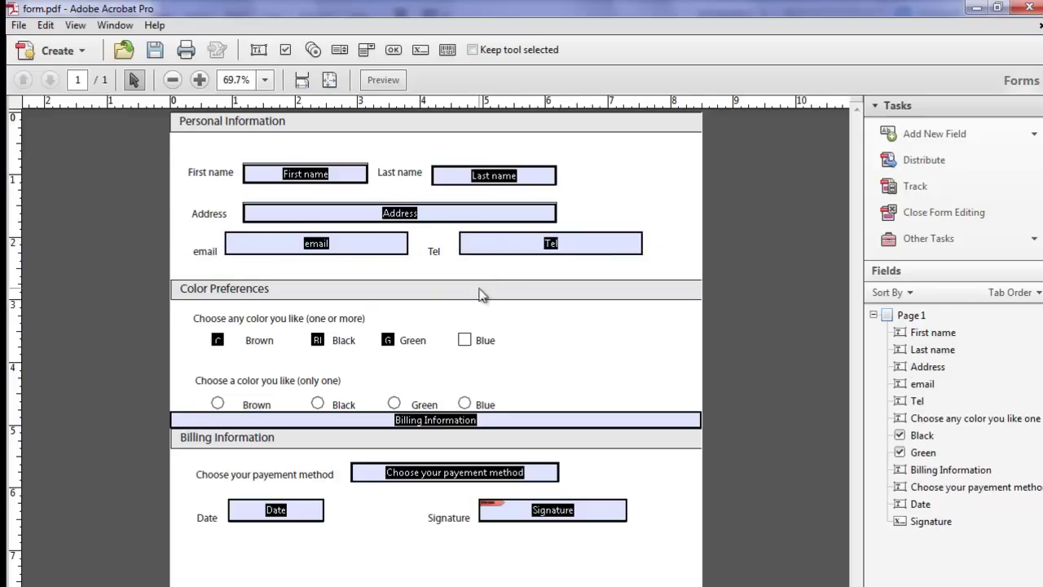
Delete the detected colour check box, Billing Information and payment method fields.
click(218, 339)
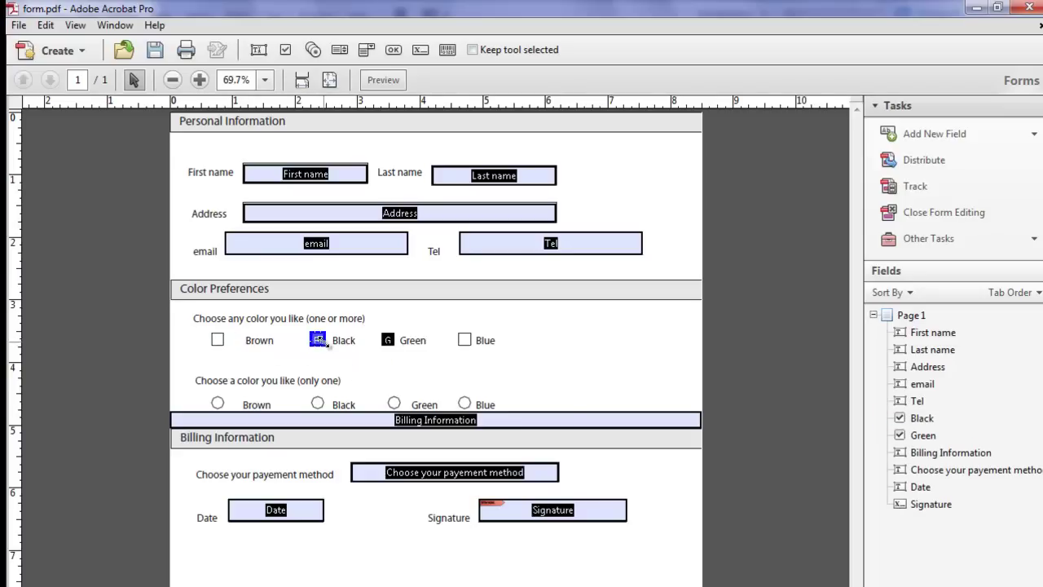
key(Delete)
click(531, 421)
key(Delete)
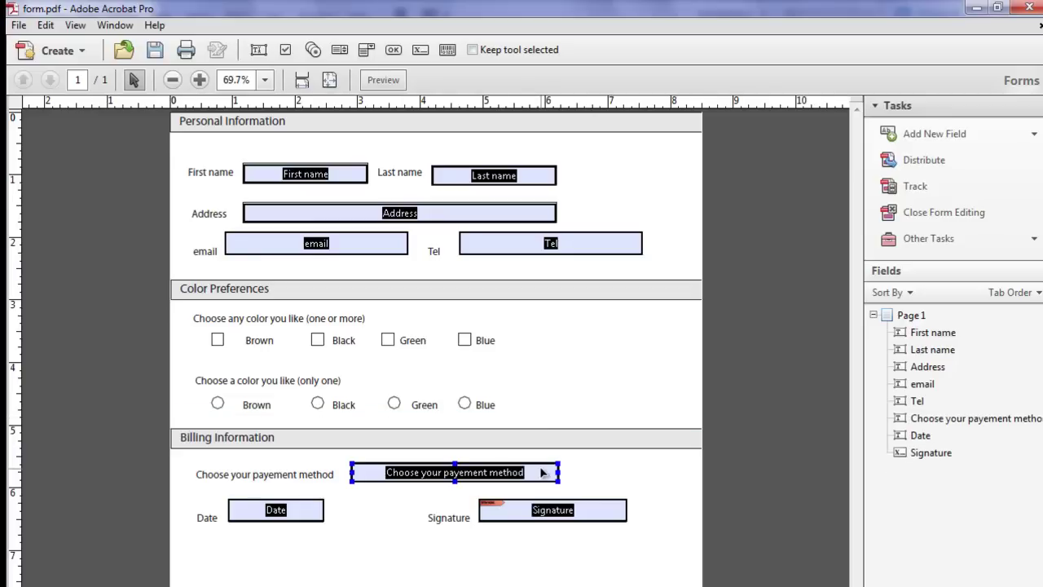
click(542, 472)
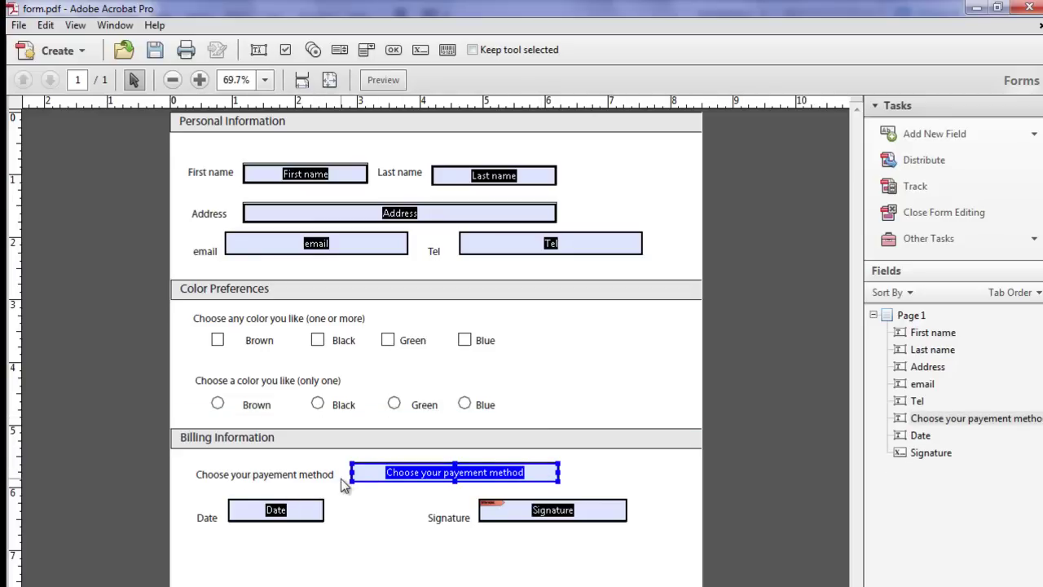
key(Delete)
click(291, 509)
click(341, 473)
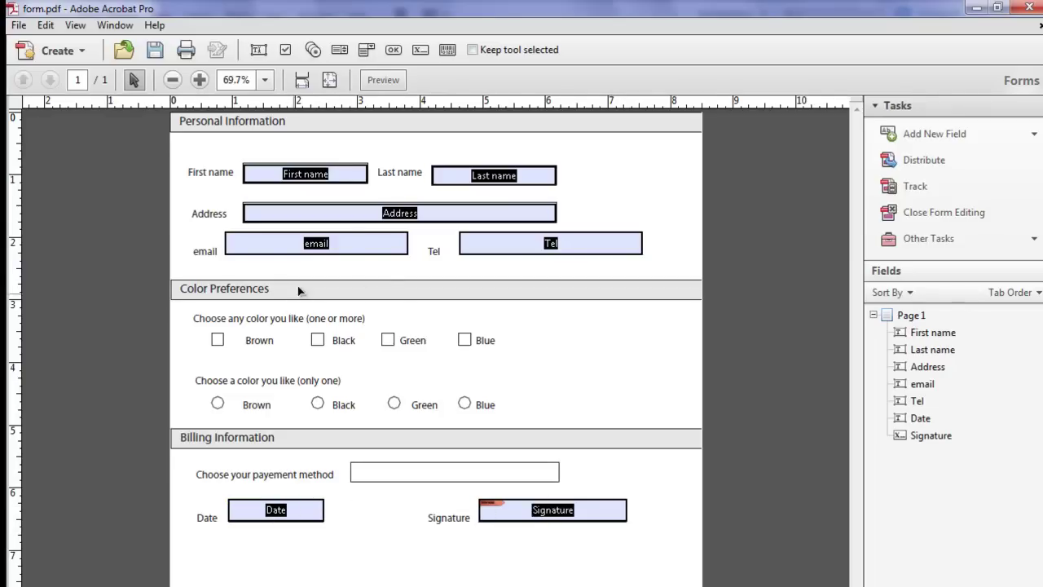
click(344, 175)
click(540, 249)
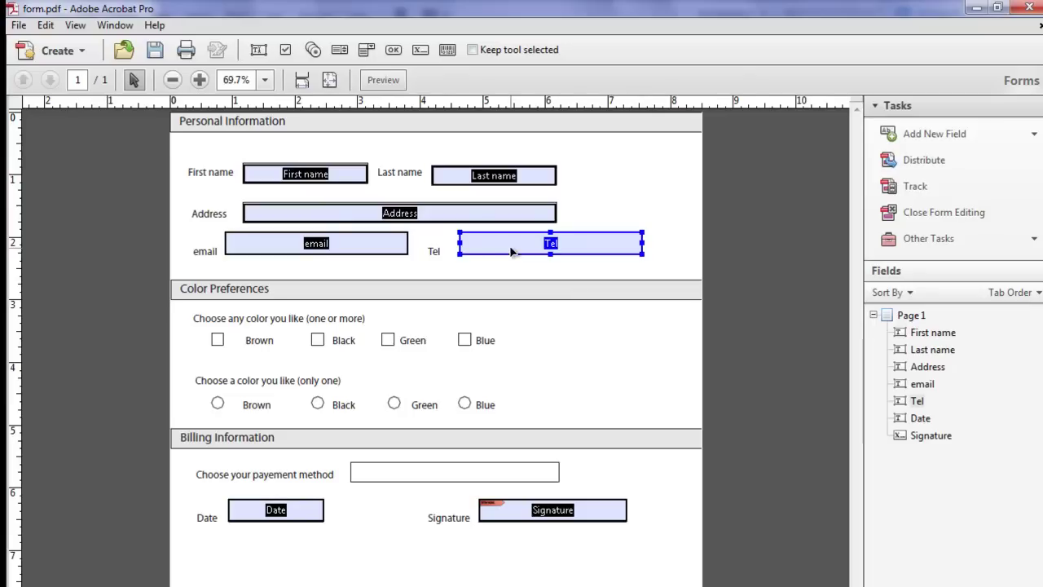
Replace the detected Tel field with a new text field named Tel beside the Tel label.
key(Delete)
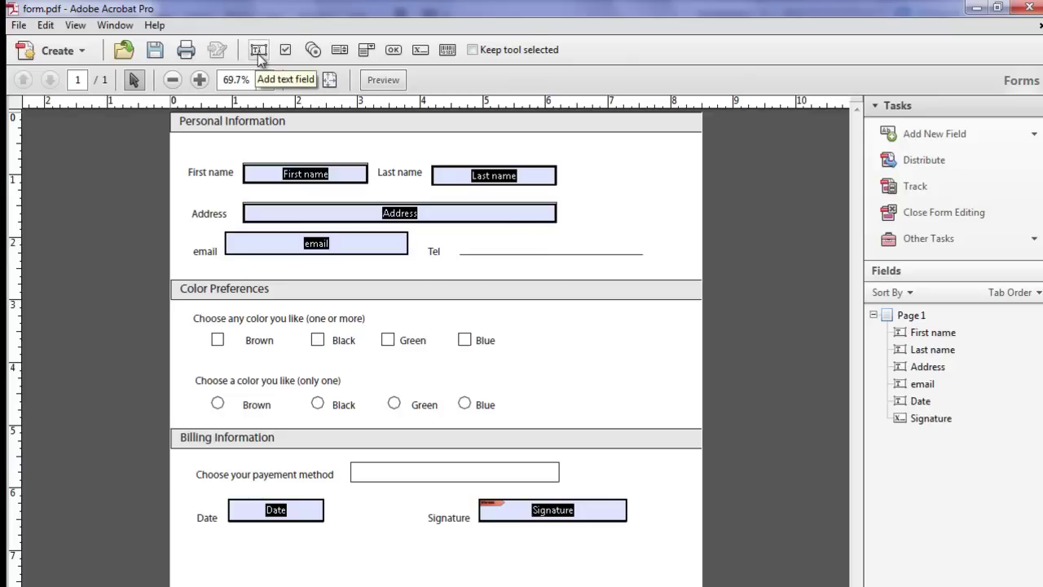
click(258, 52)
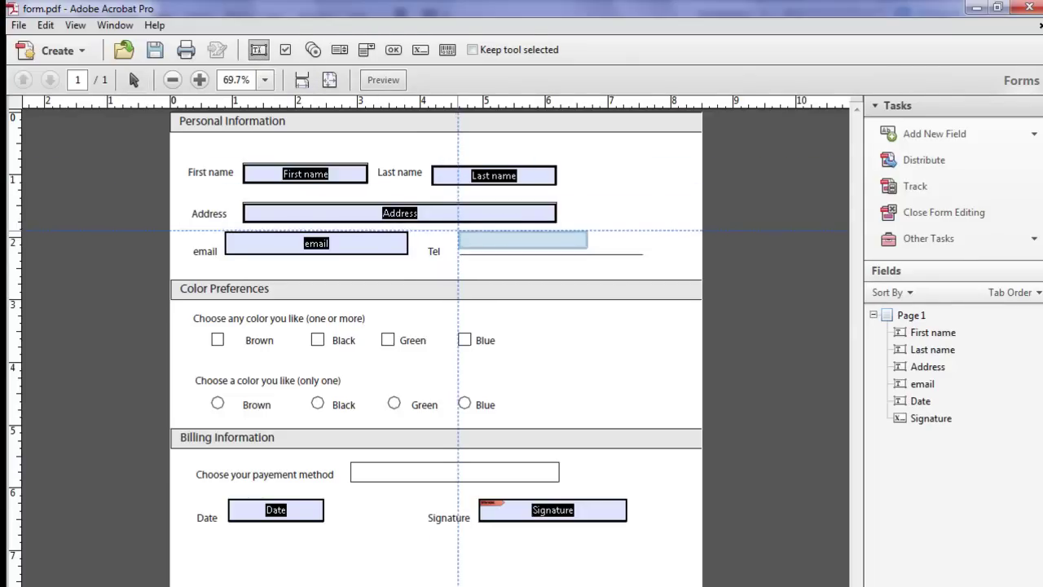
drag(460, 231, 643, 255)
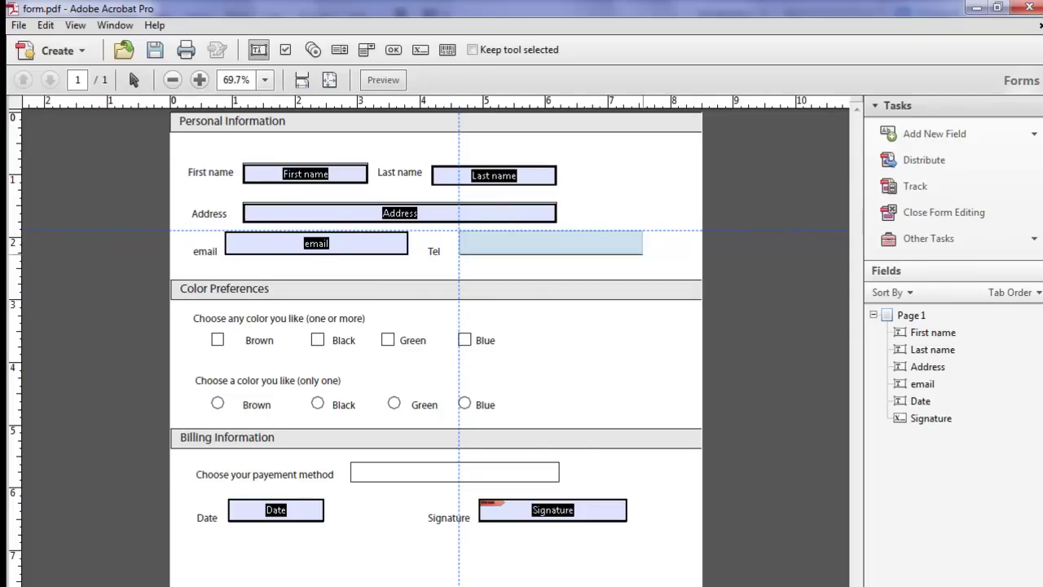
drag(644, 254, 644, 254)
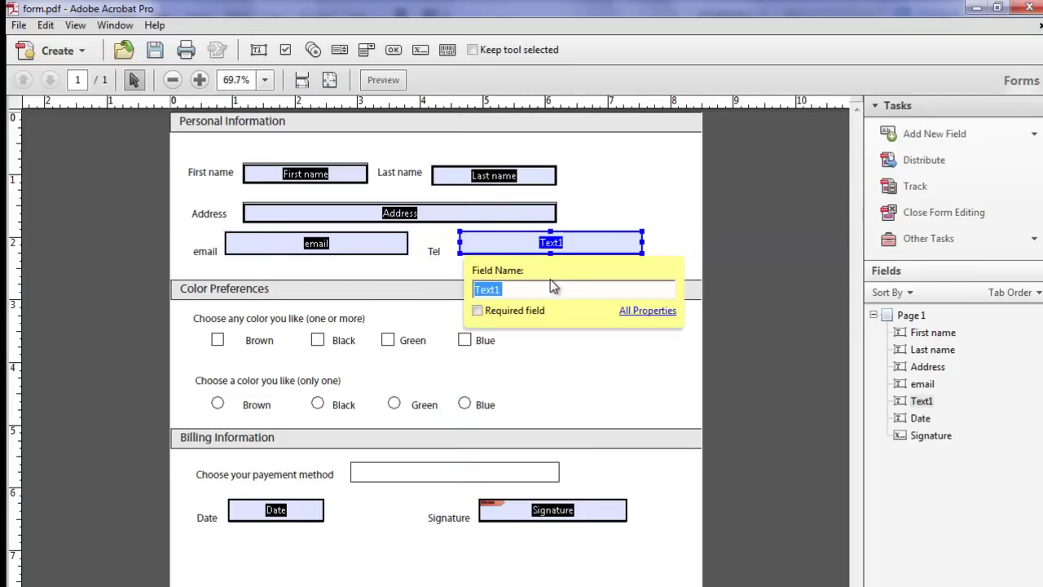
text(Tel)
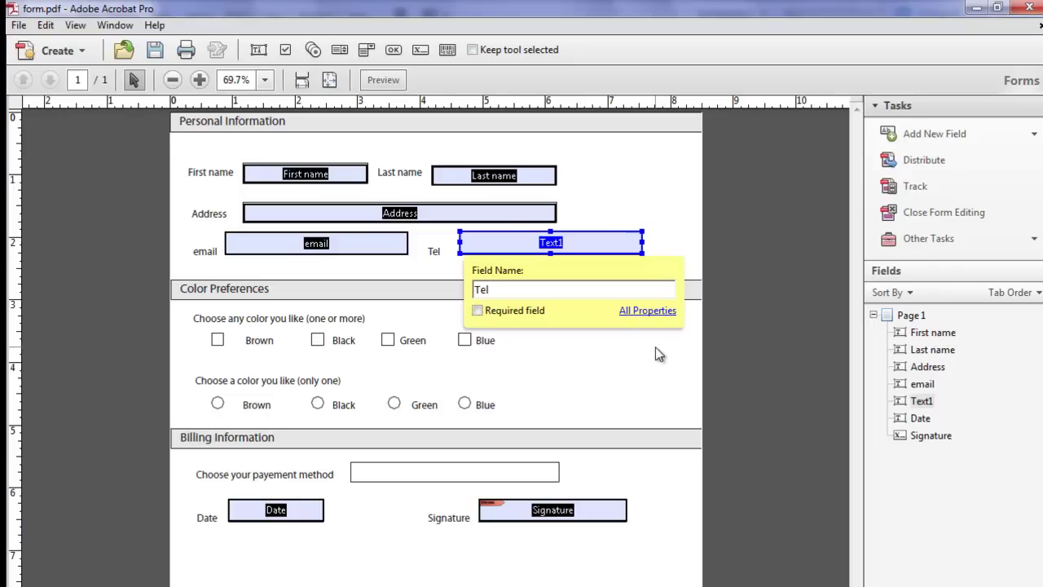
key(Return)
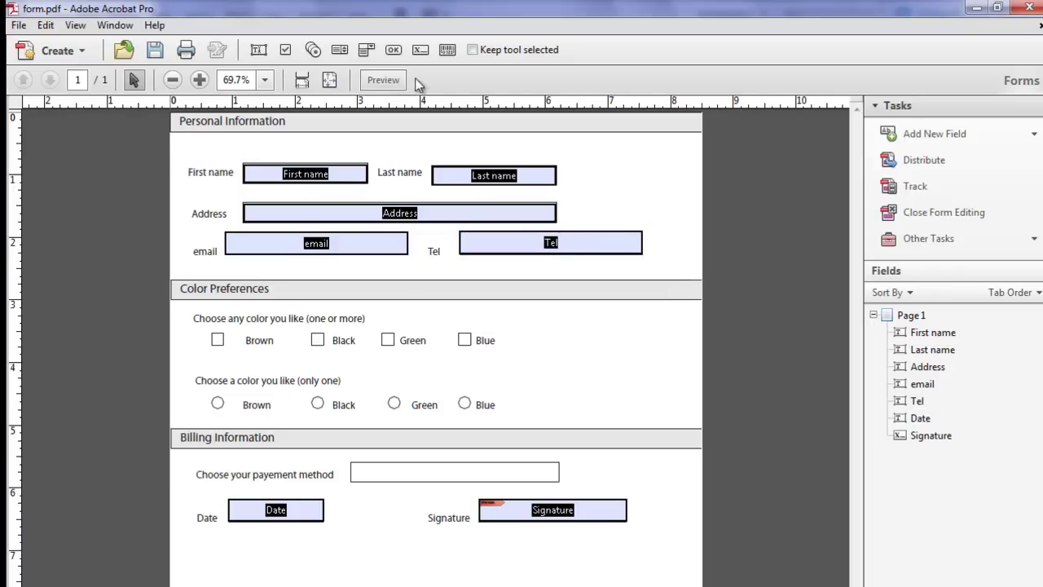
Place a check box named Brown on the Brown box, with tooltip Brown.
click(286, 50)
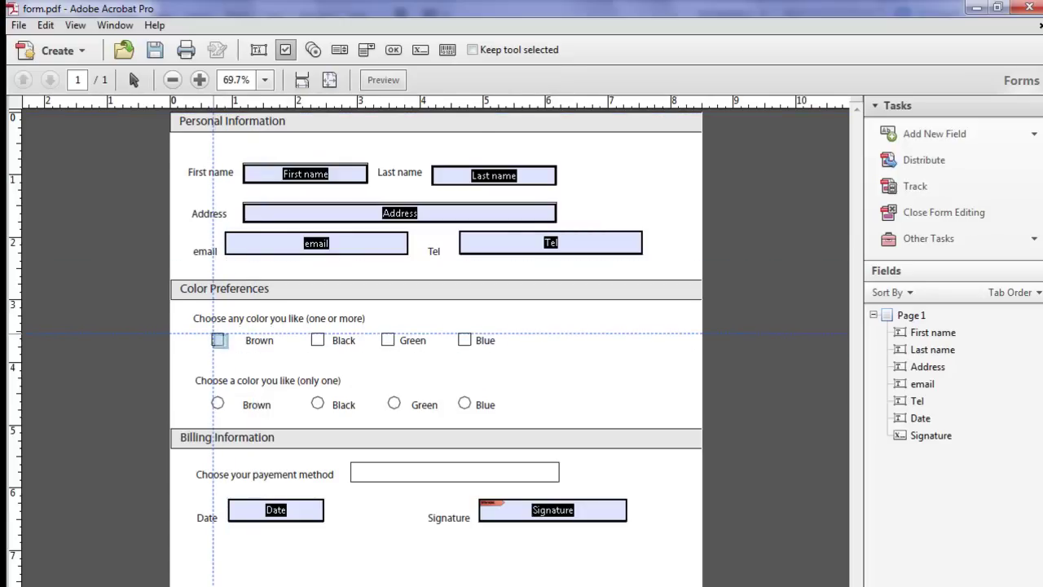
click(212, 334)
click(212, 333)
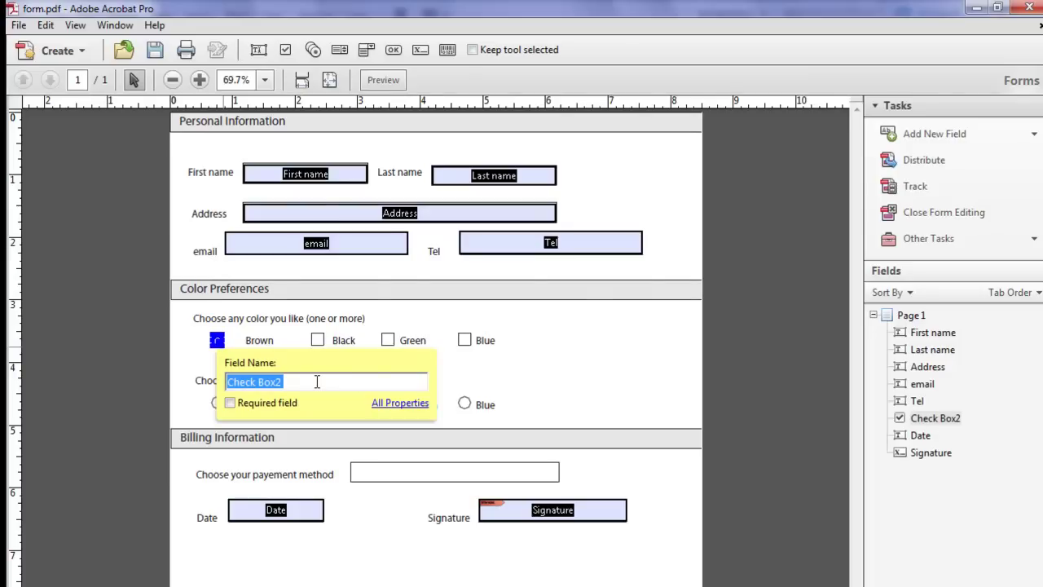
text(Brown)
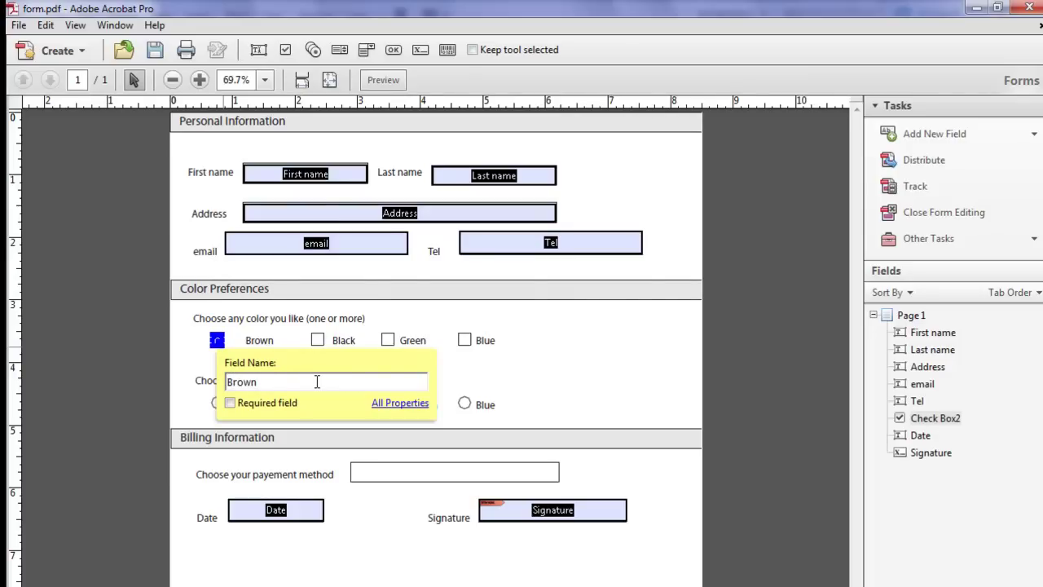
click(395, 402)
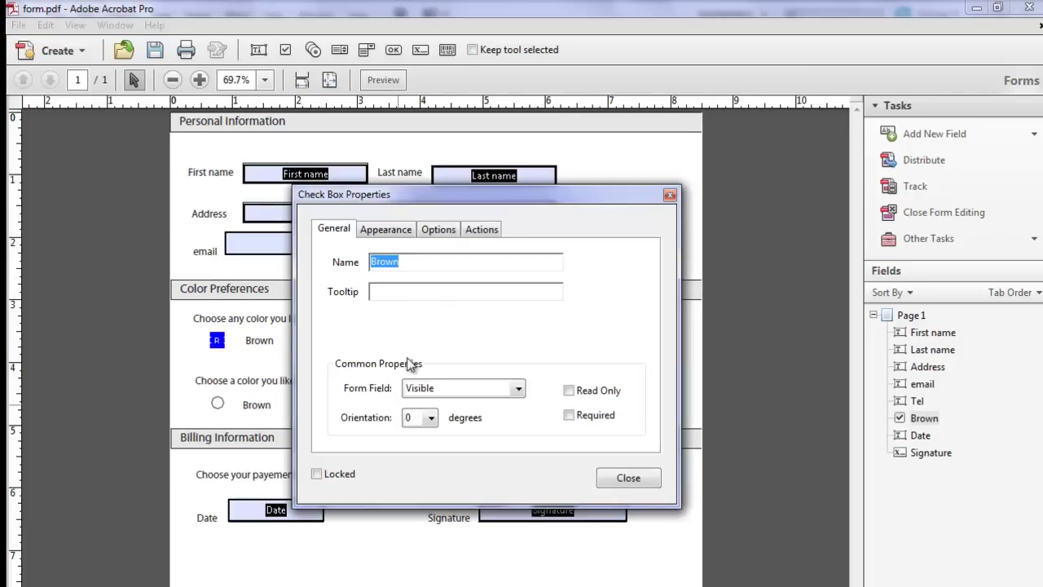
click(429, 292)
text(Brown)
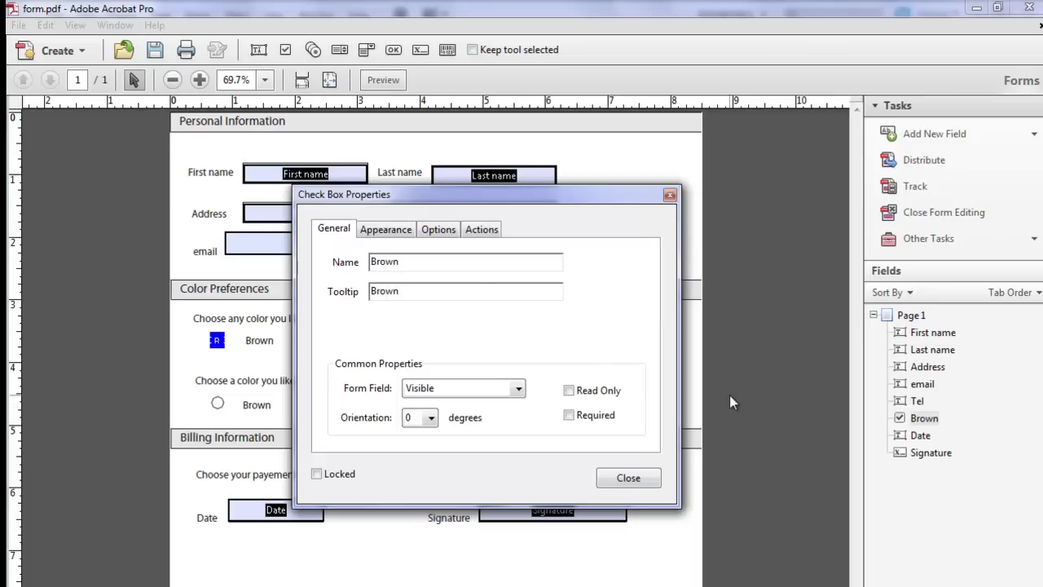
Place a second check box field, named Black, on the Black option.
click(628, 479)
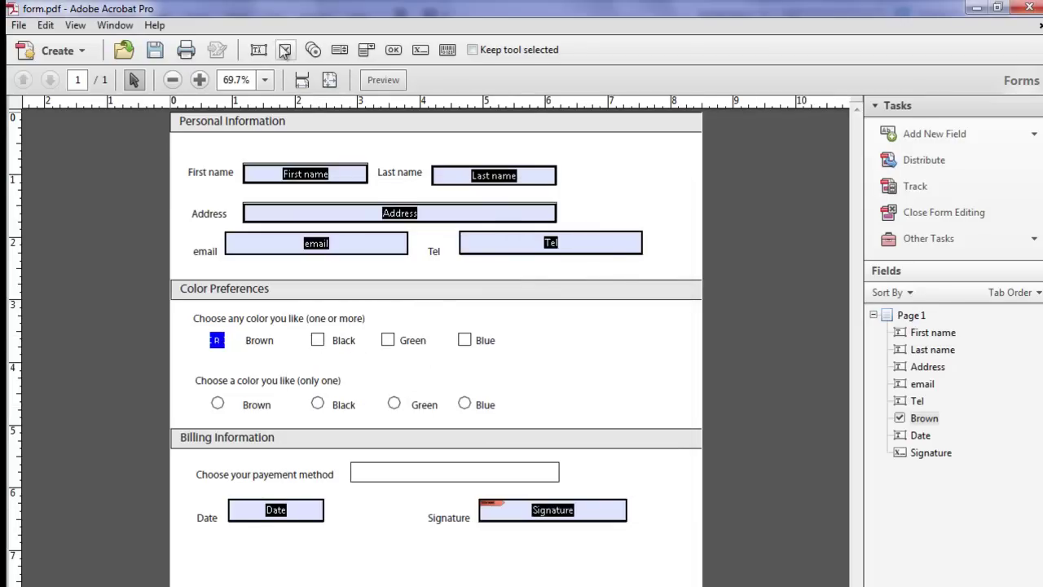
click(286, 47)
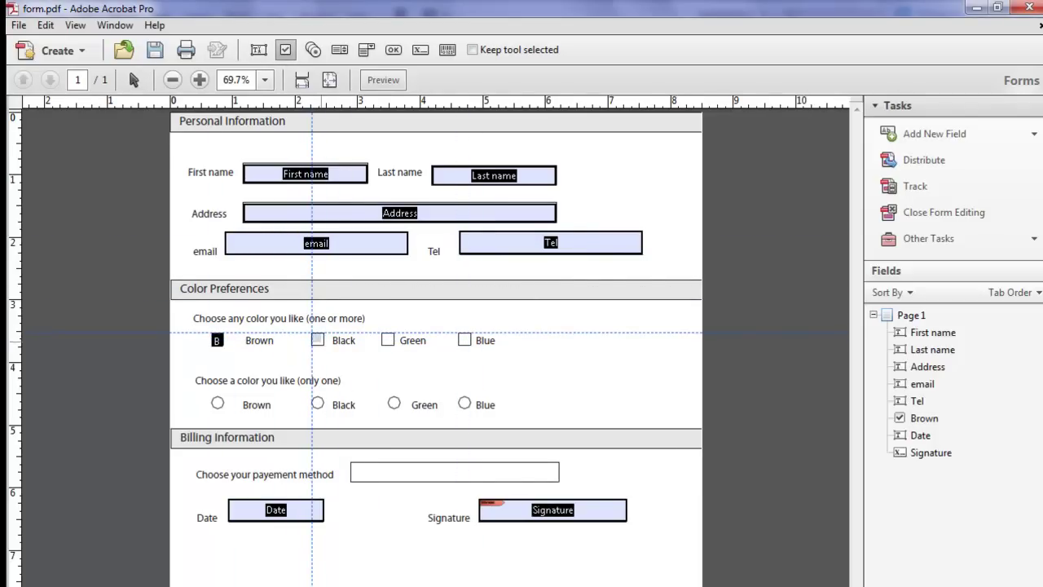
click(312, 332)
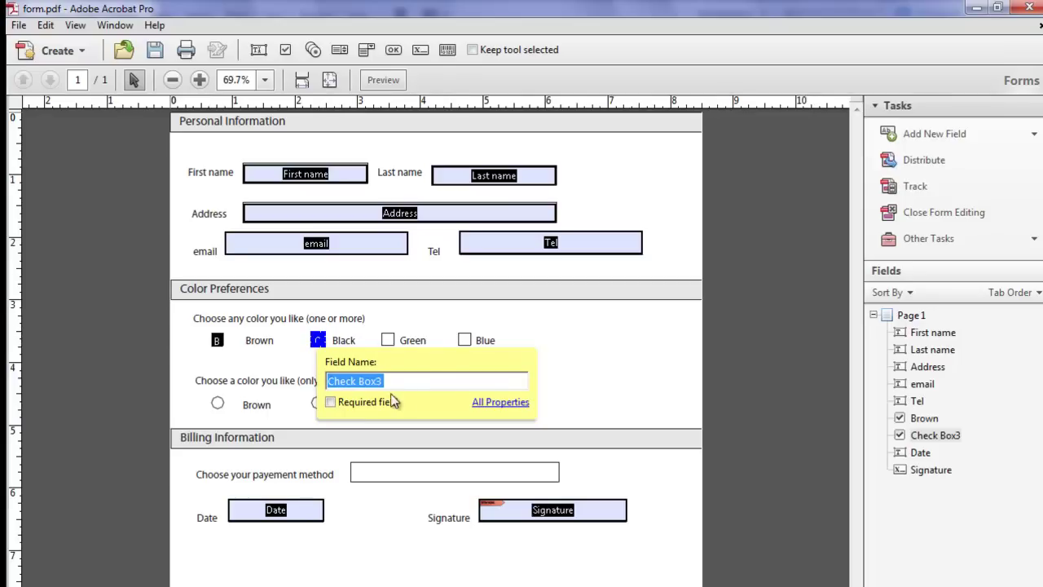
text(Black)
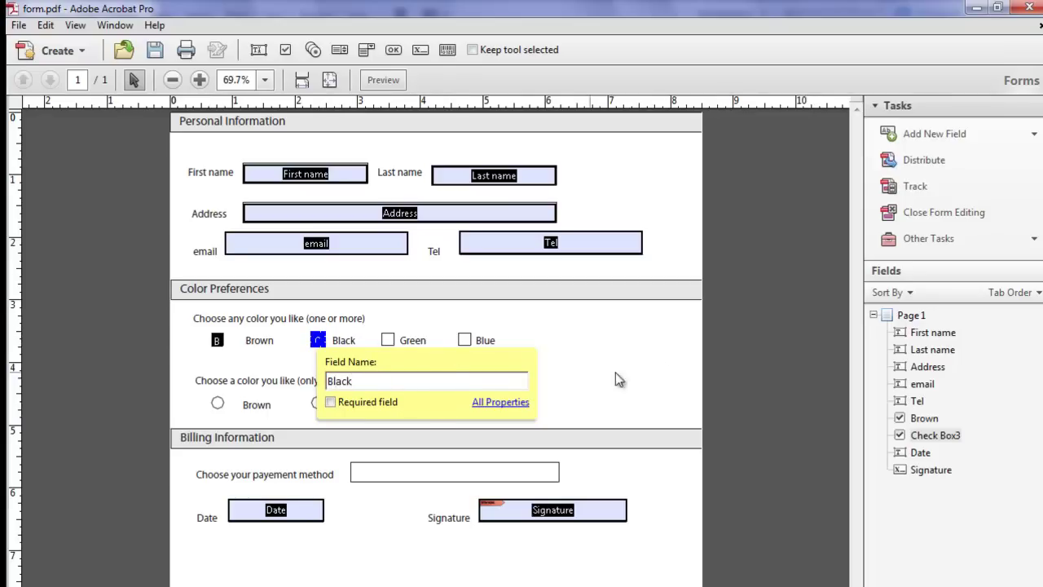
click(651, 339)
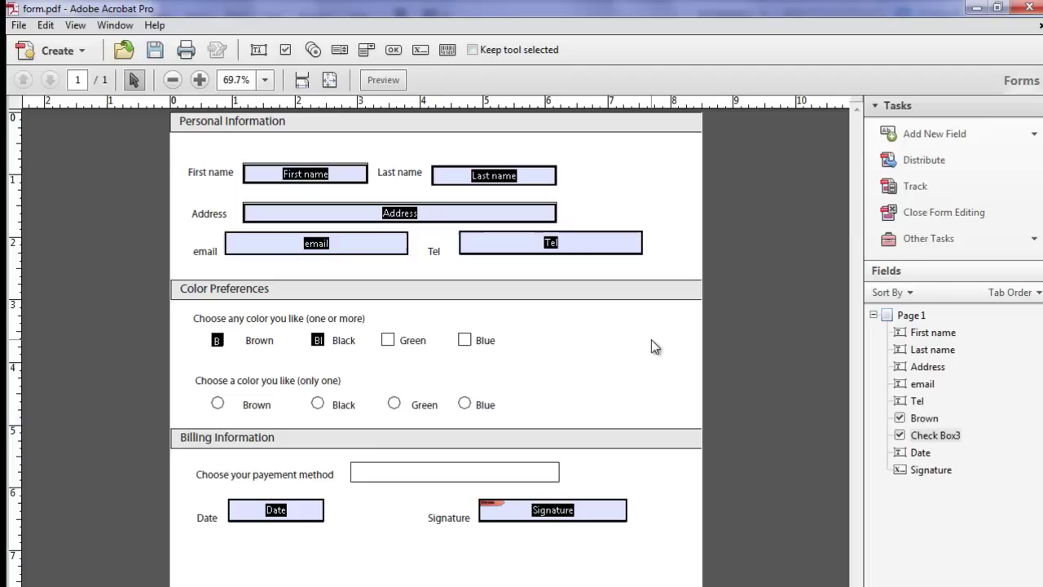
Review the Black check box's General, Appearance and Options properties.
double_click(318, 340)
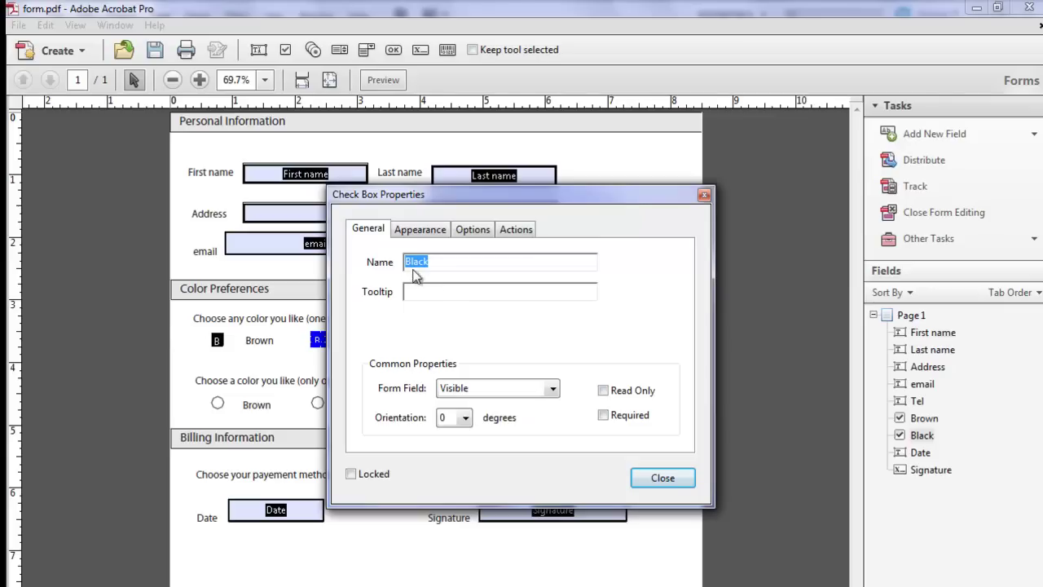
click(420, 229)
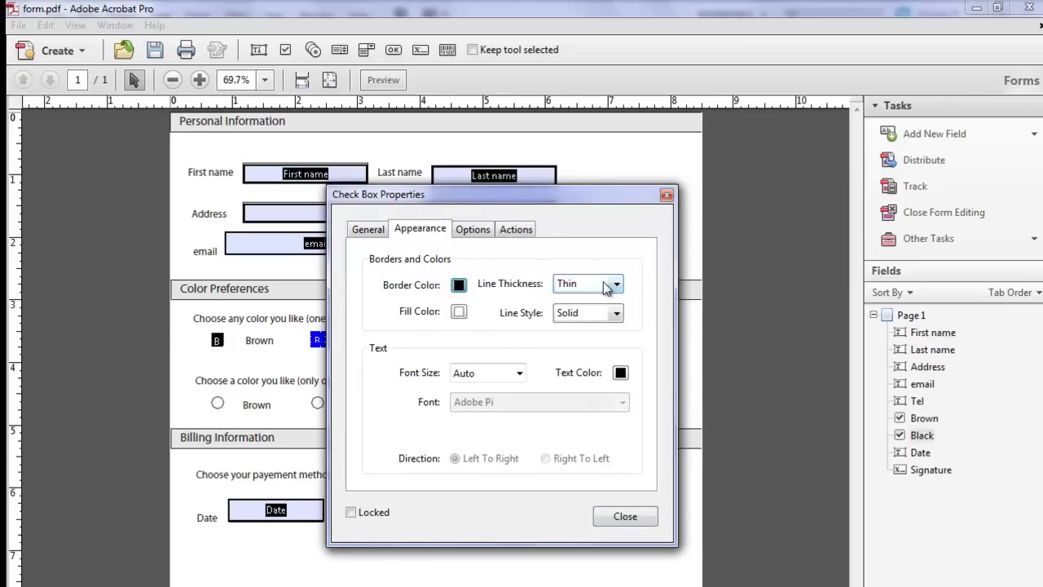
click(465, 230)
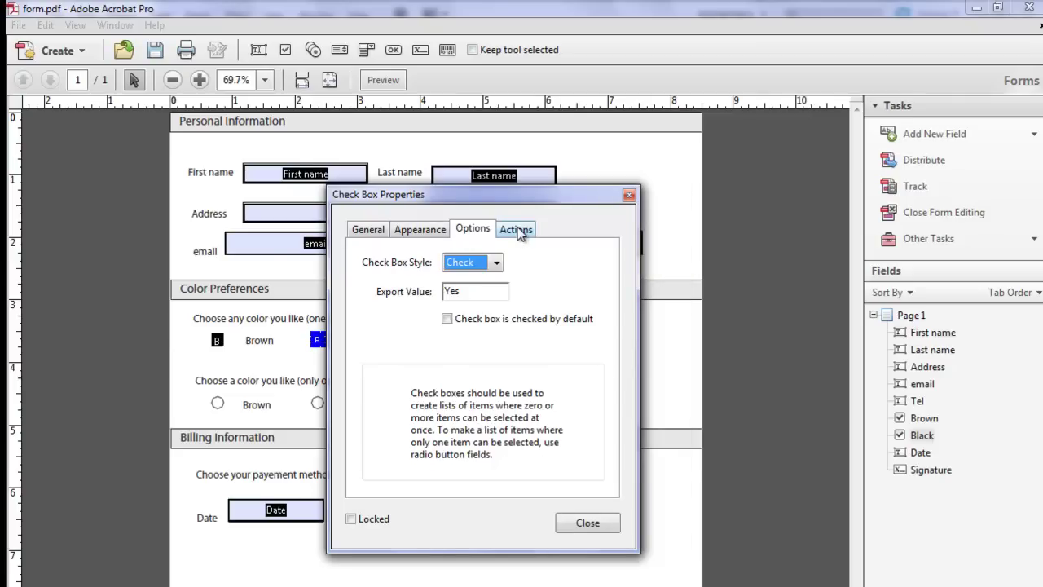
click(517, 229)
click(419, 230)
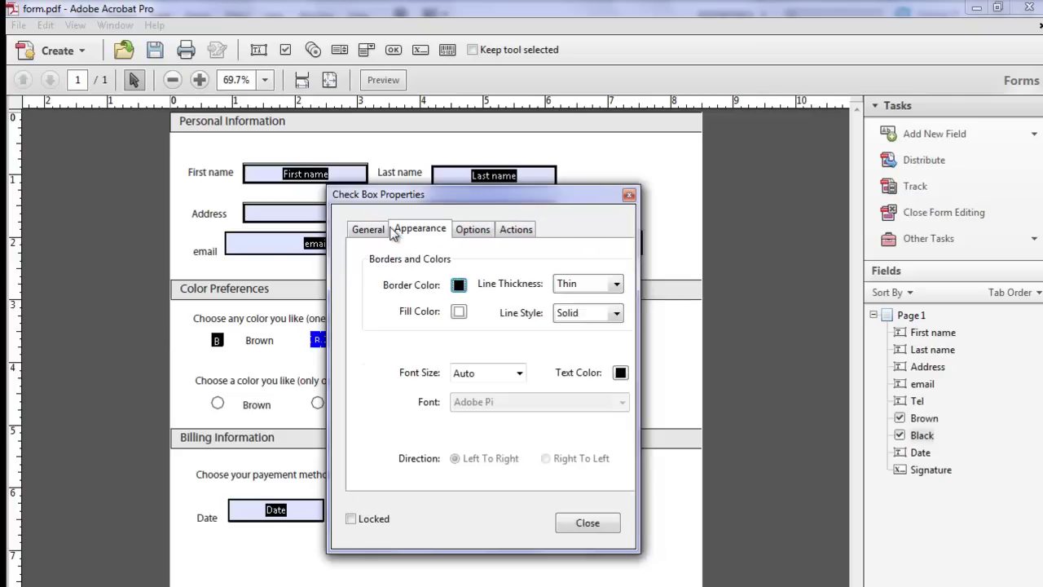
click(368, 230)
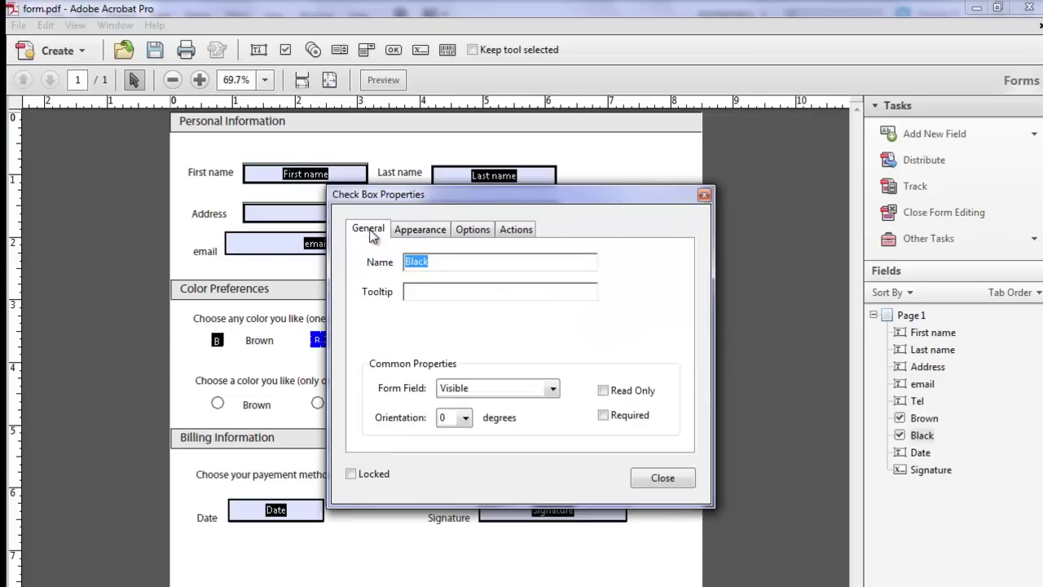
Add Green and Blue check boxes on their options, completing all four colour check boxes.
click(666, 481)
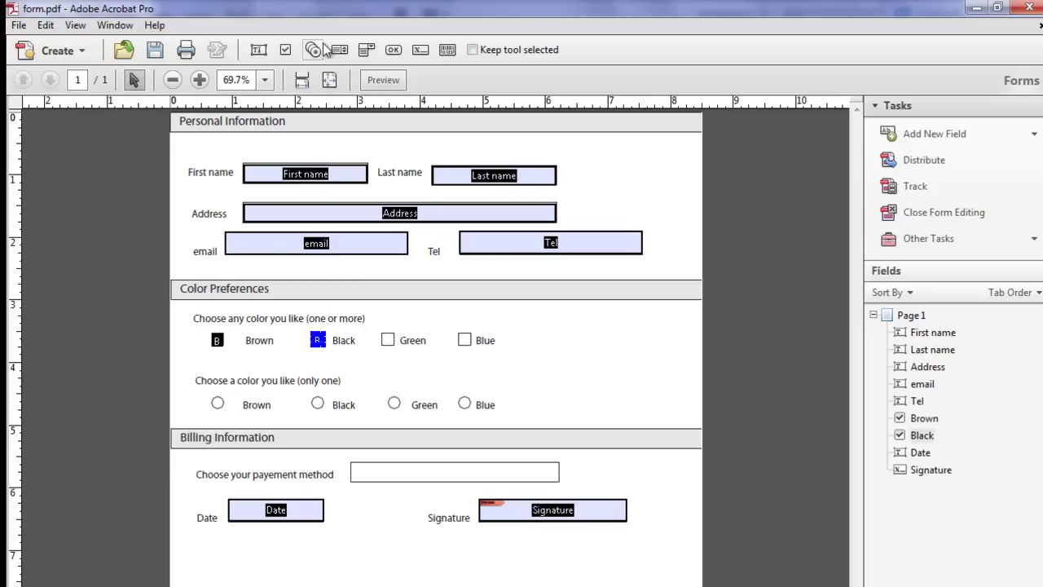
click(285, 50)
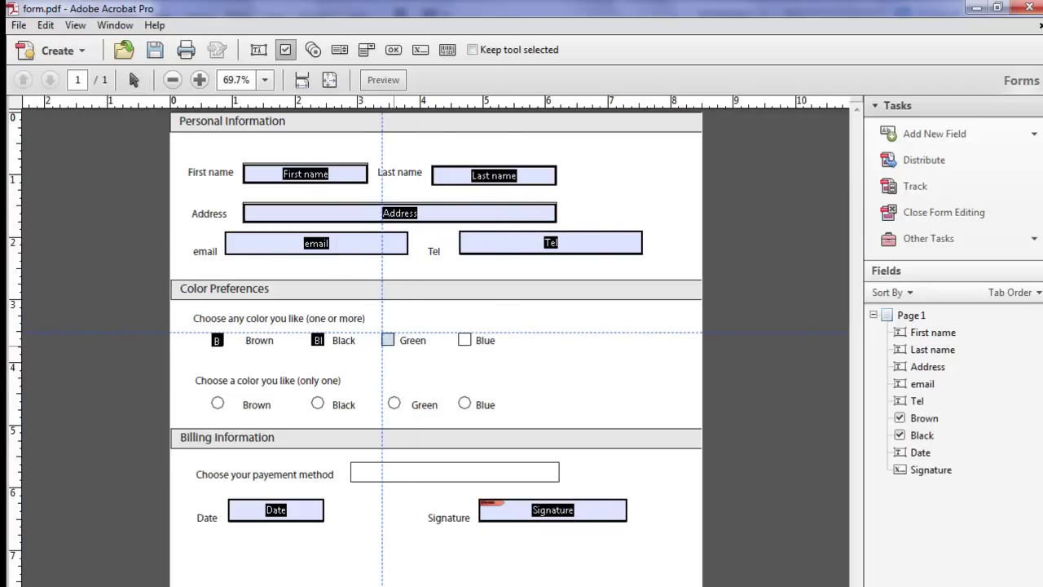
click(383, 332)
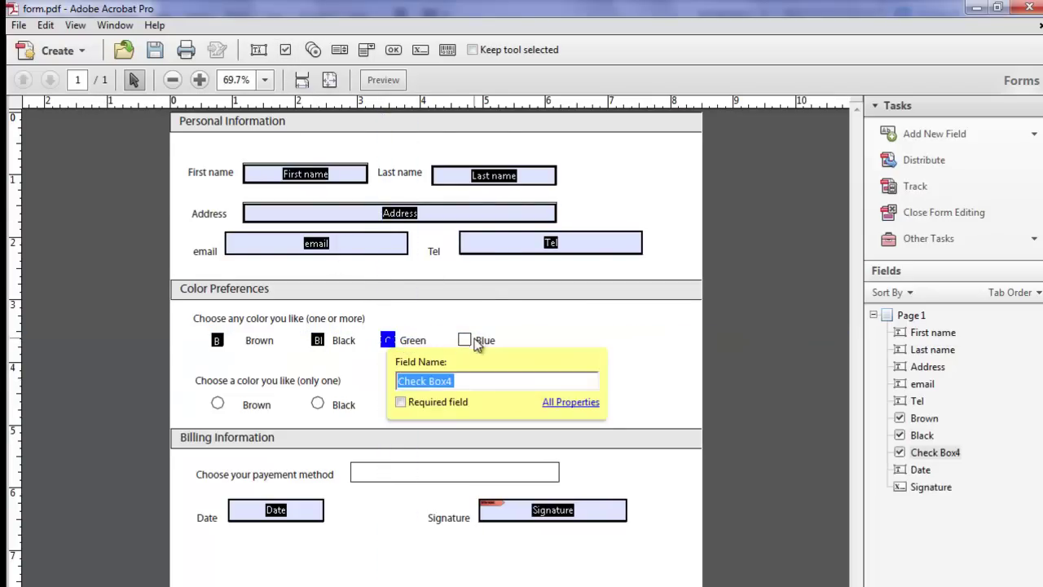
text(Green)
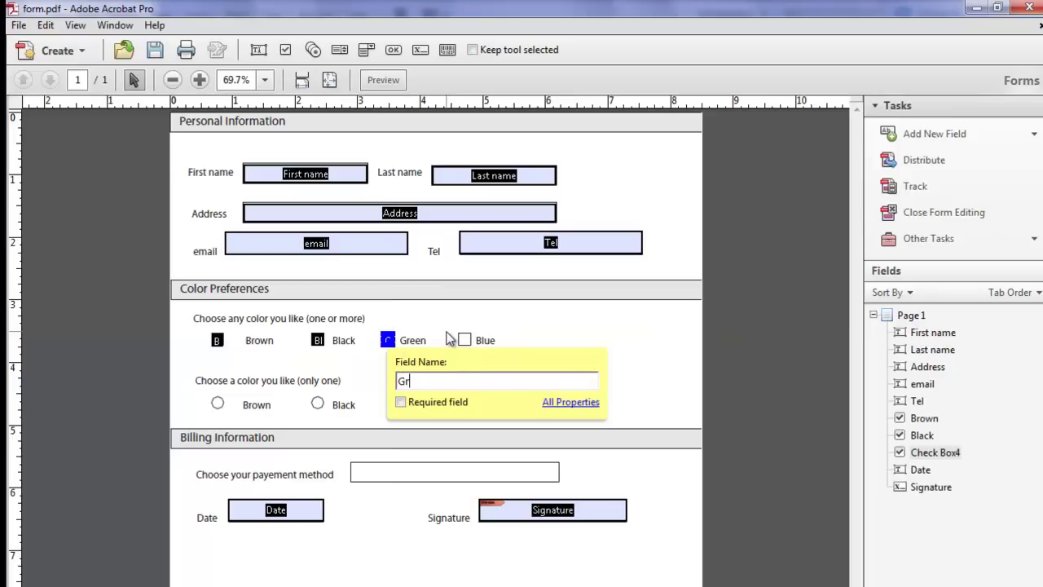
click(285, 49)
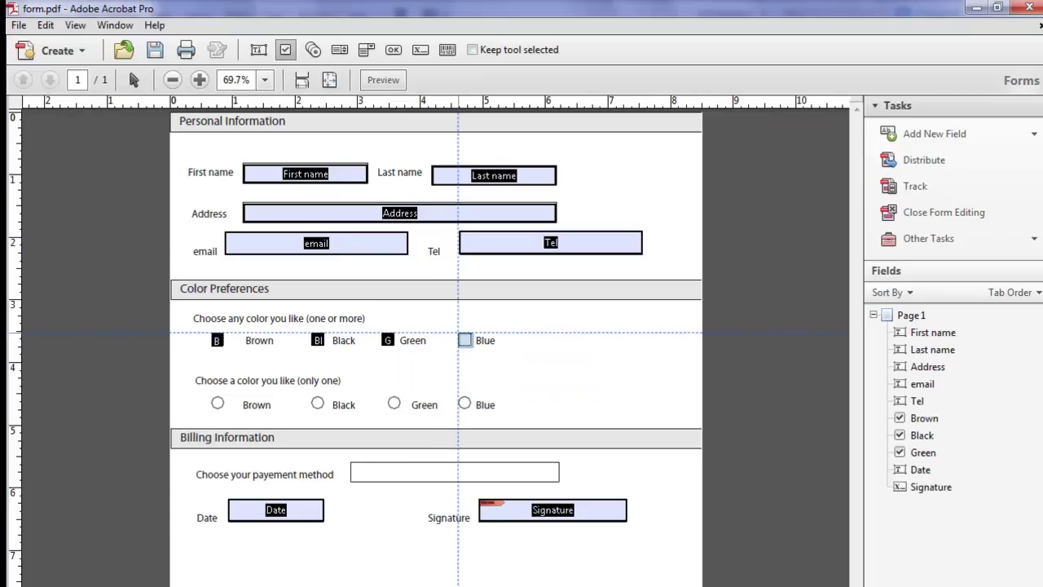
click(458, 333)
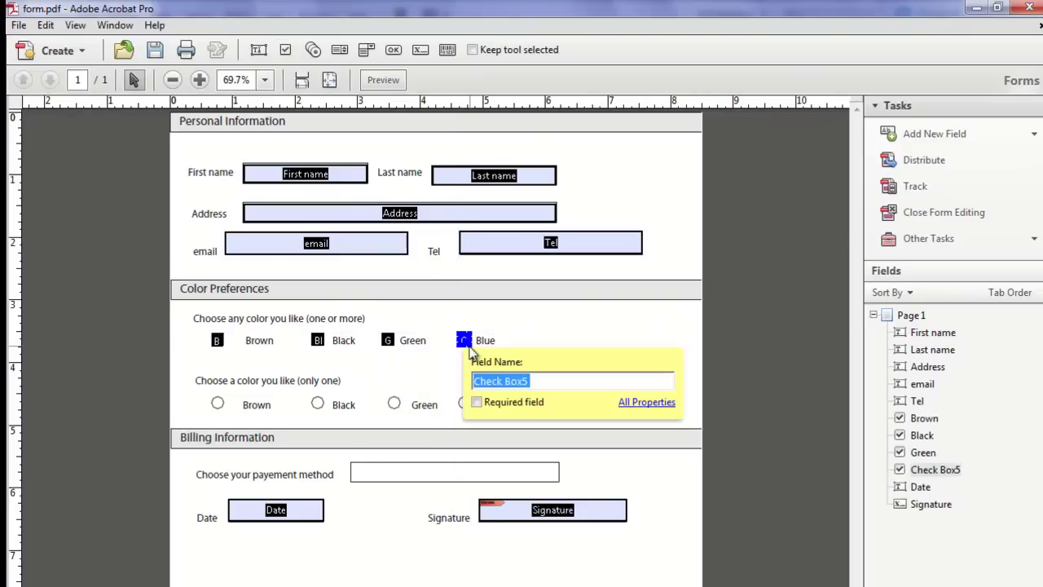
text(Blue)
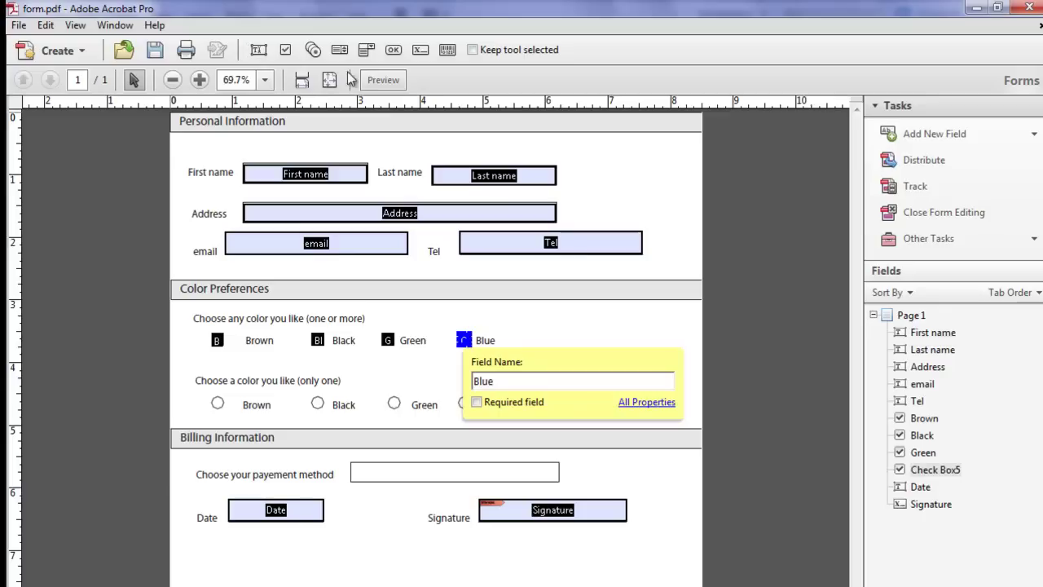
click(310, 53)
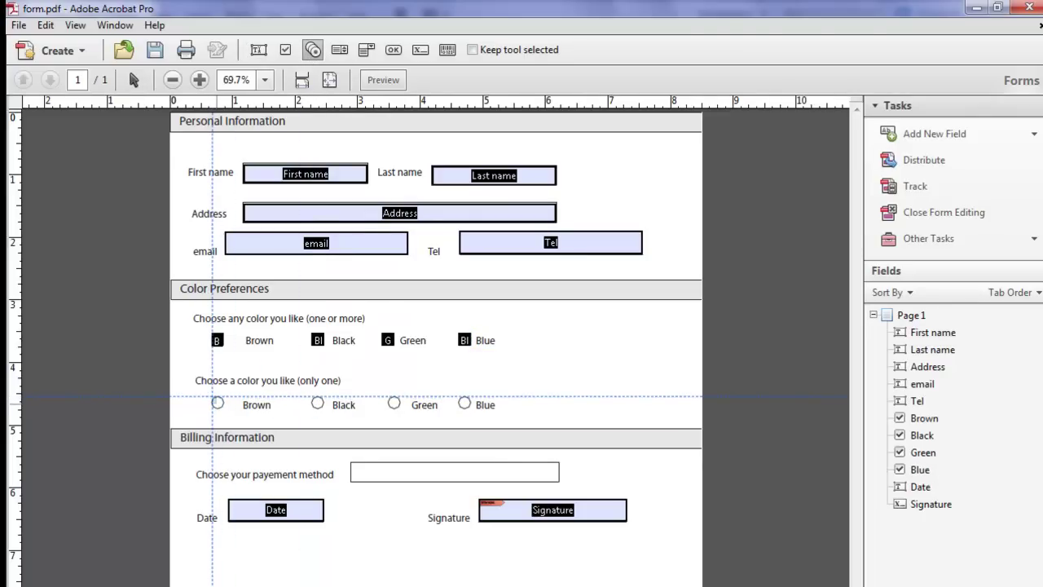
Place Group6 radio buttons Choice1–Choice4 on the Brown, Black, Green and Blue circles.
click(214, 397)
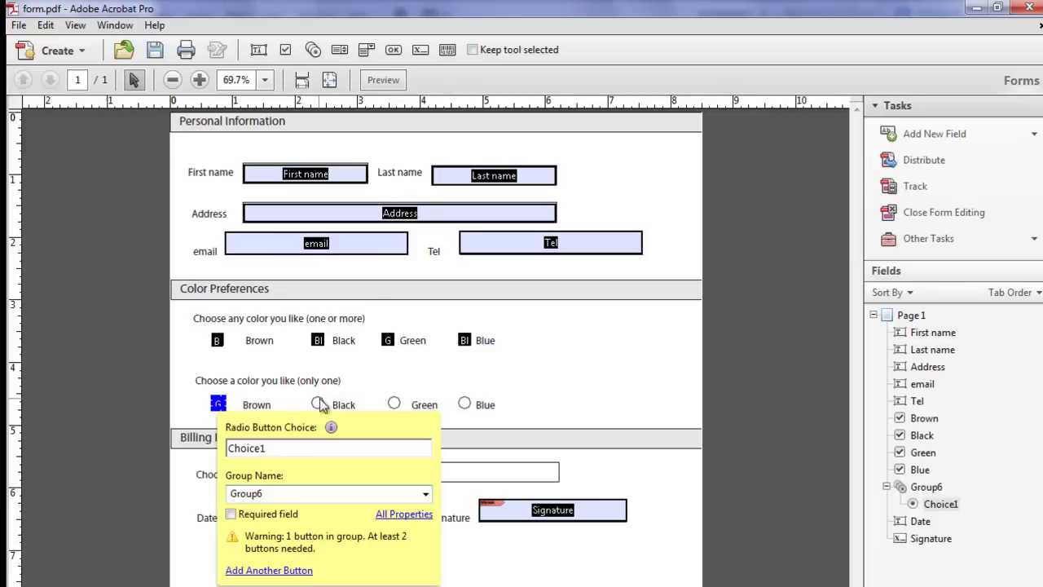
click(313, 50)
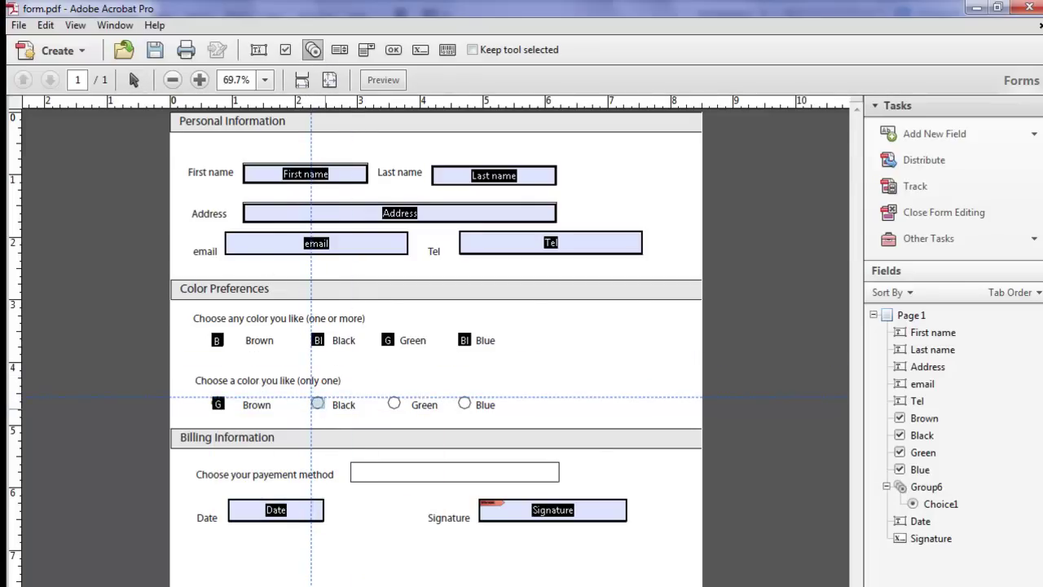
click(313, 399)
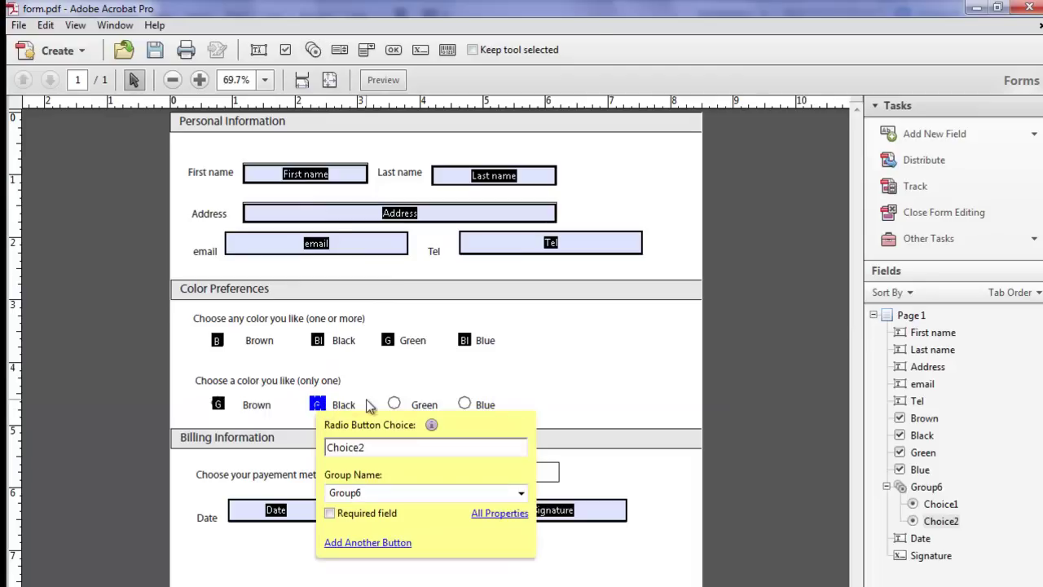
click(313, 50)
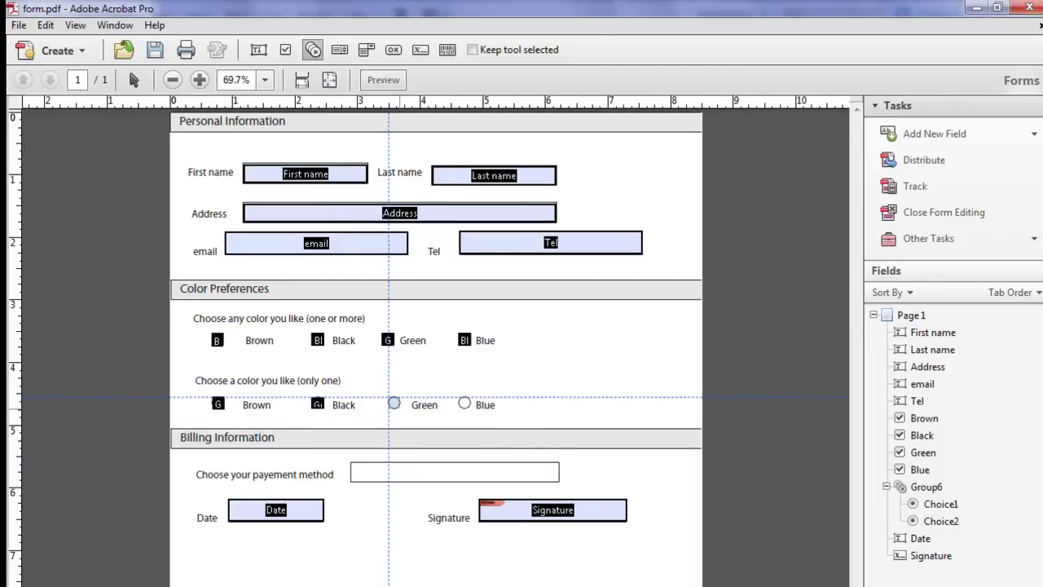
click(389, 398)
click(313, 50)
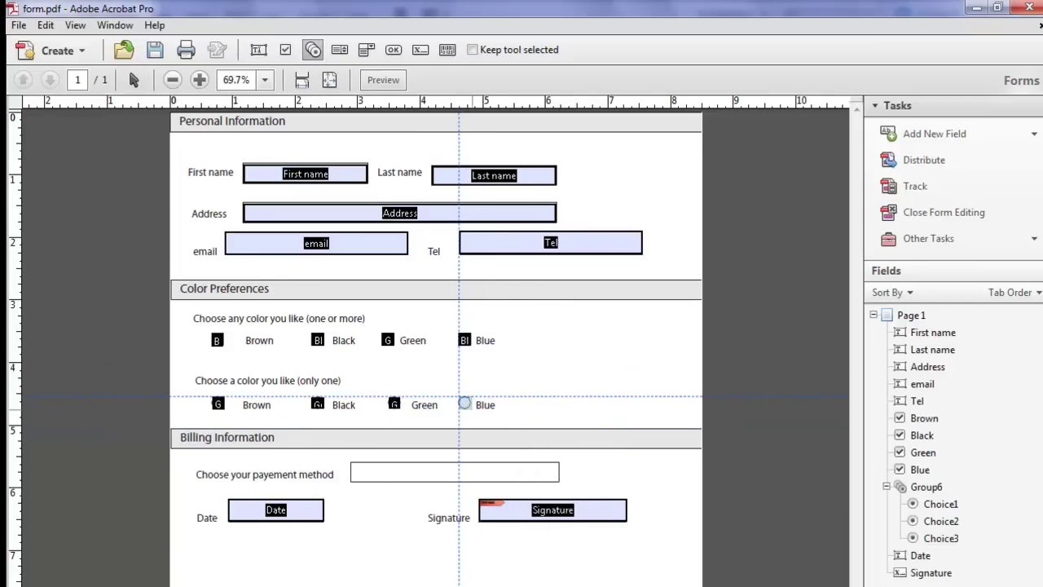
click(463, 403)
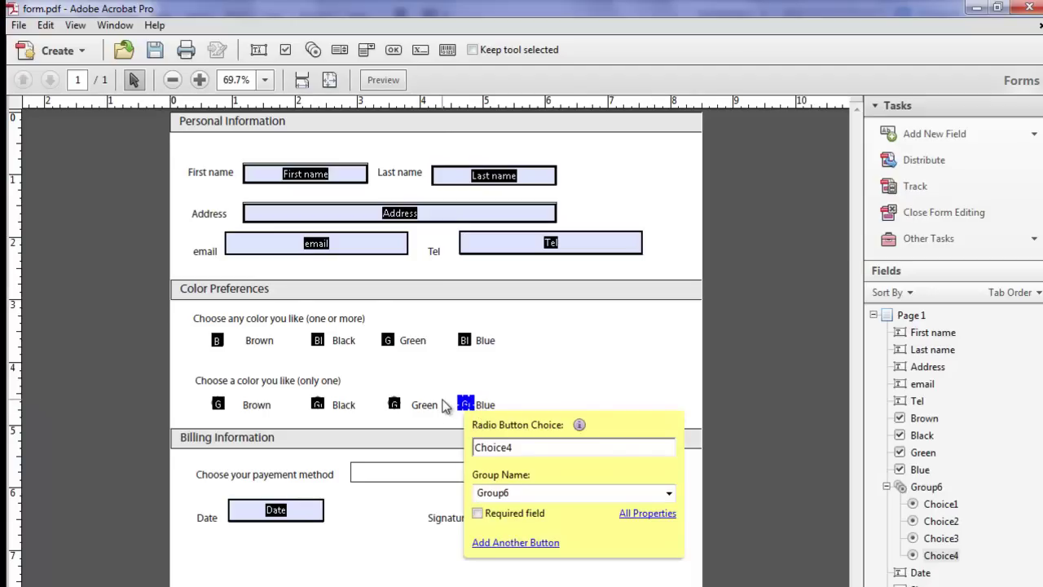
click(200, 79)
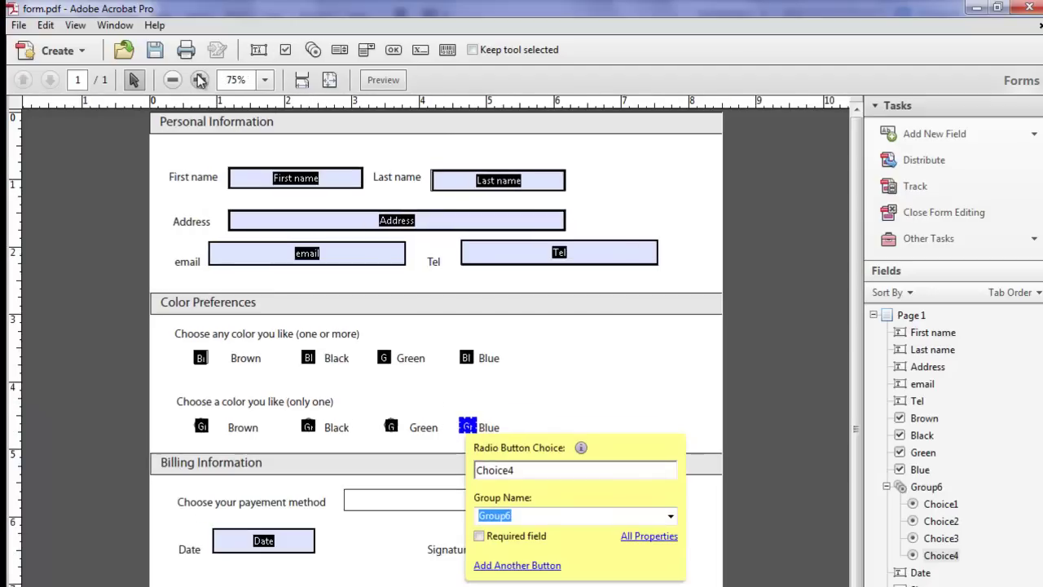
Draw a dropdown over the payment method box, keeping the default name Dropdown7.
click(301, 79)
scroll(380, 256, down, 3)
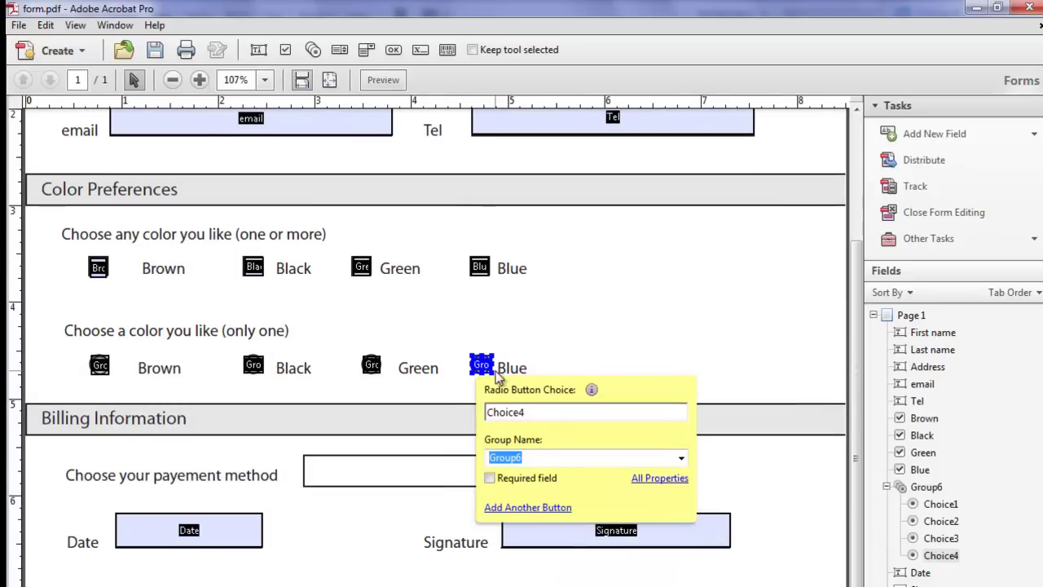
click(489, 368)
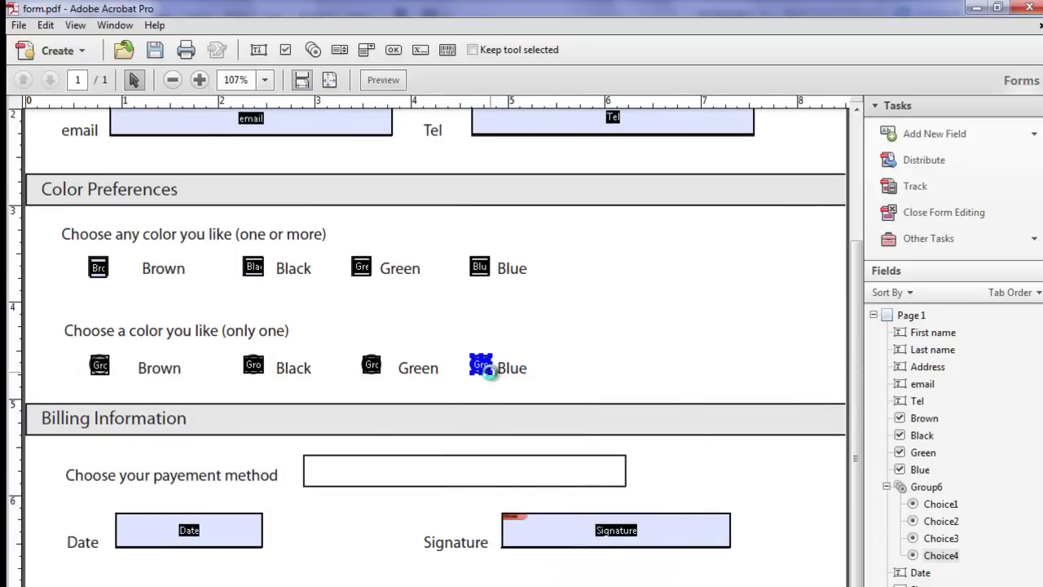
scroll(432, 373, down, 2)
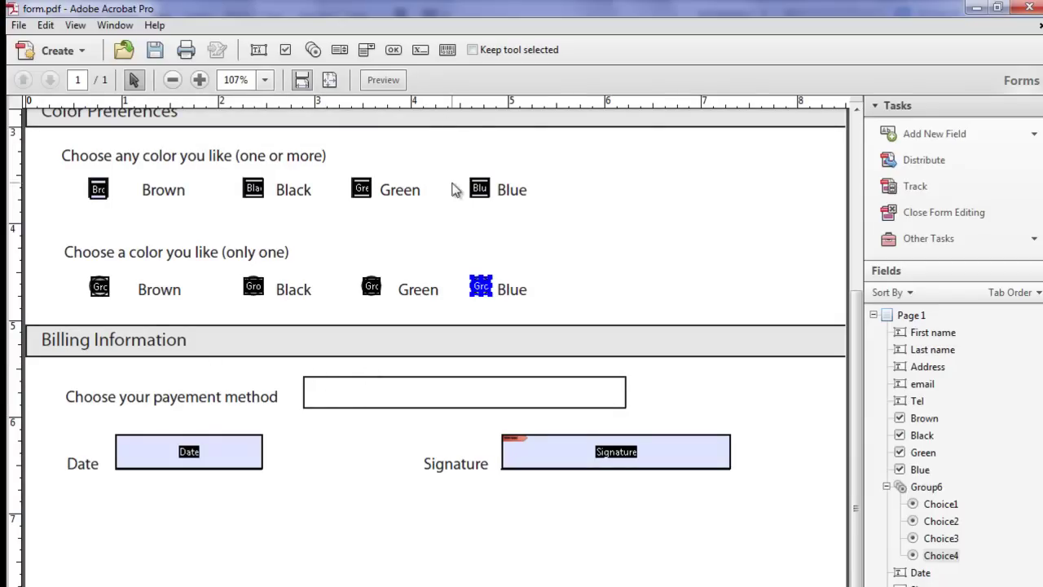
click(368, 50)
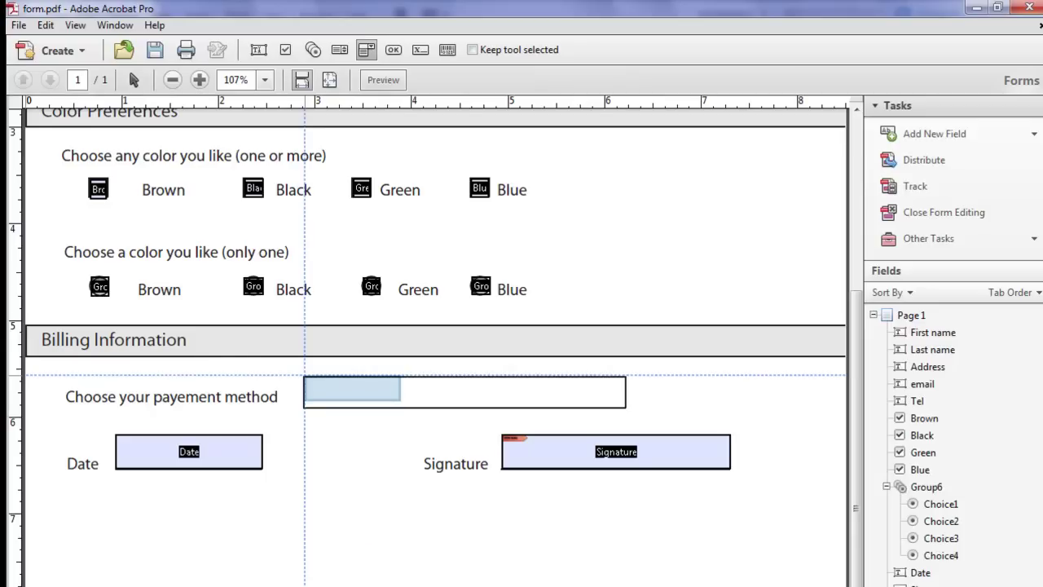
drag(304, 376, 626, 408)
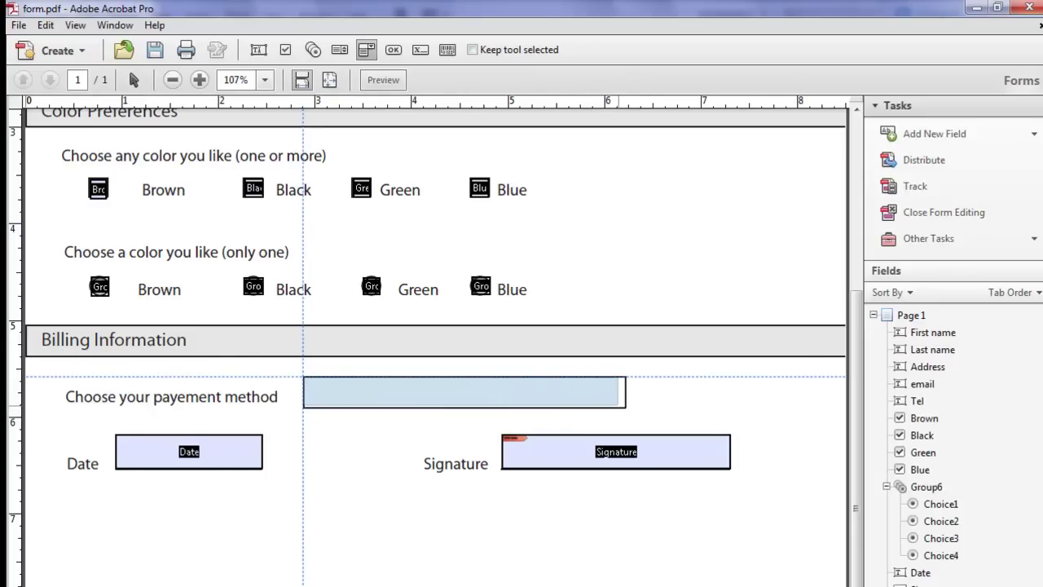
drag(626, 407, 628, 411)
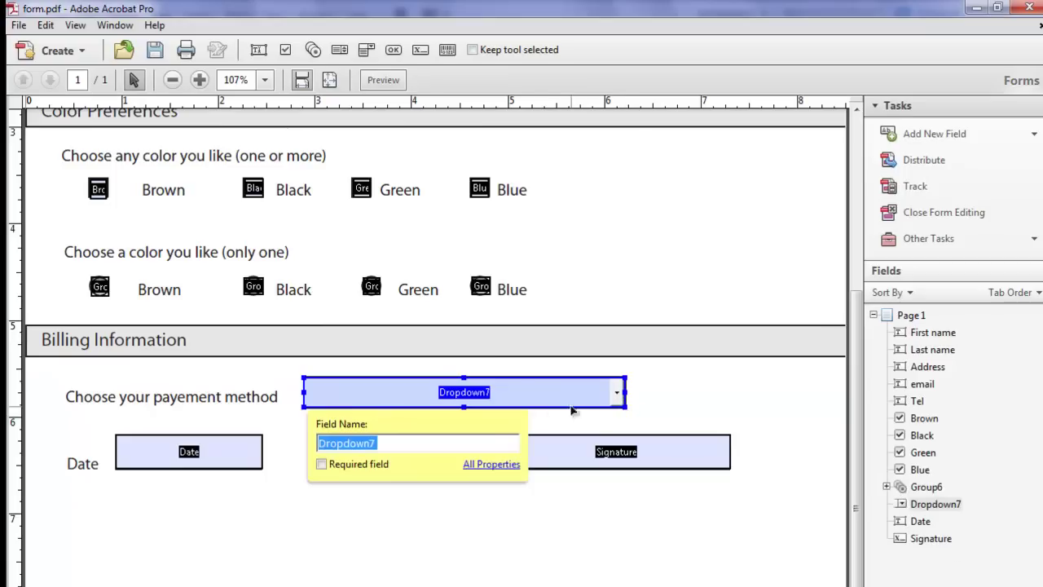
click(521, 396)
Add Visa, Master card and Amex as items in Dropdown7's Options list.
double_click(522, 396)
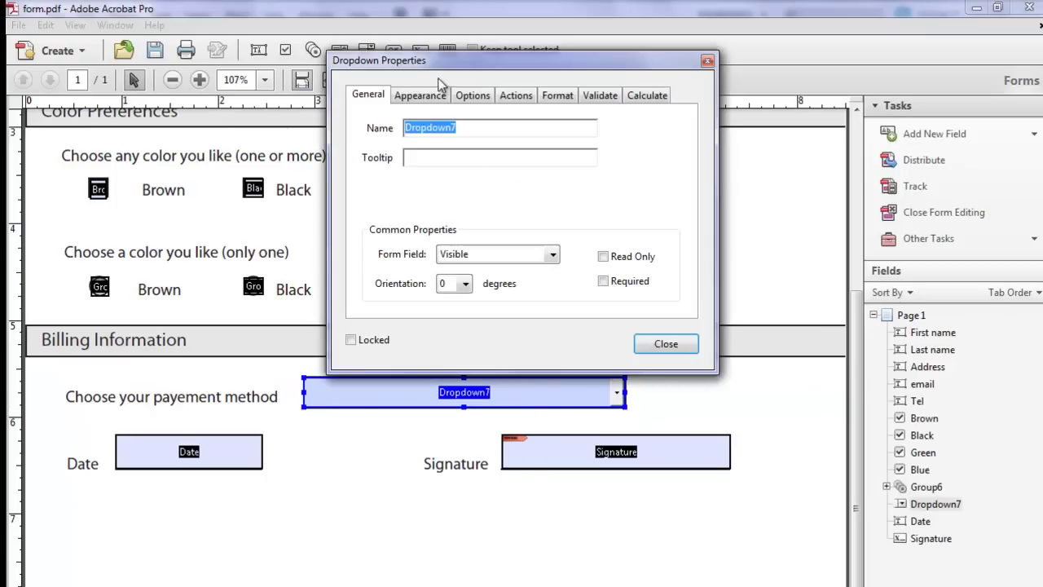
click(401, 97)
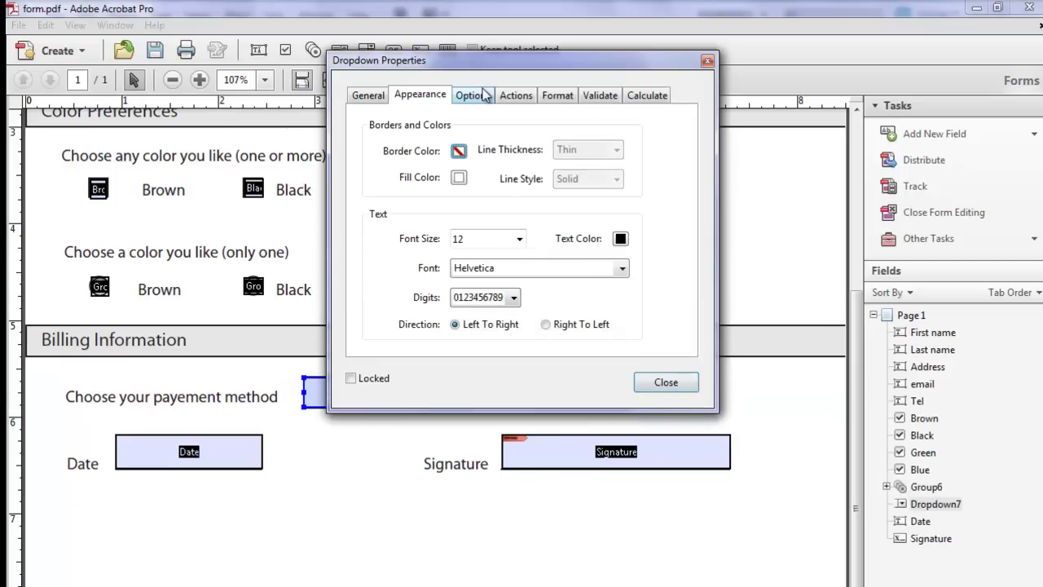
click(473, 95)
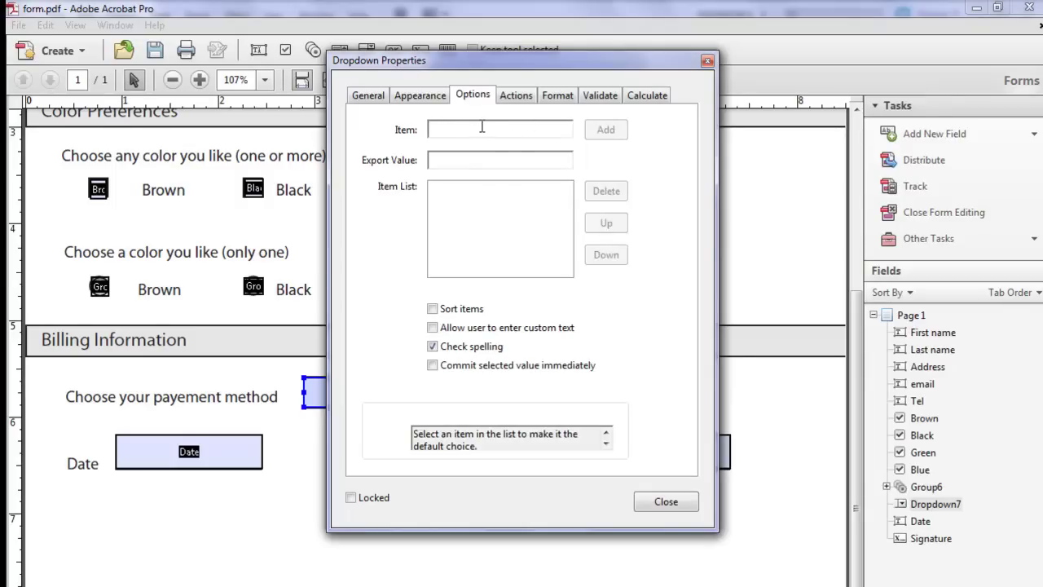
text(Visa)
click(605, 131)
drag(484, 60, 785, 60)
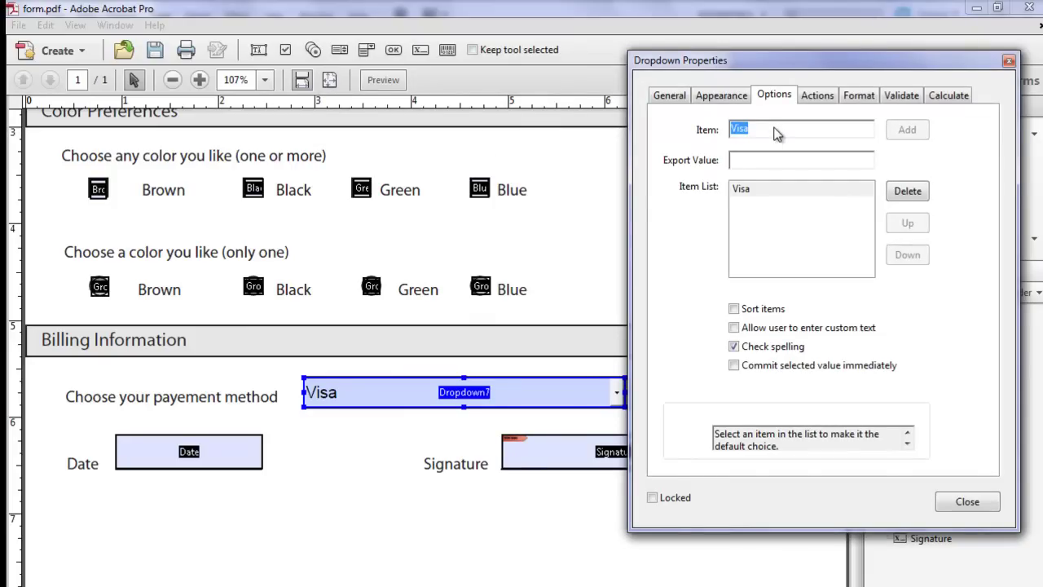
text(Master card)
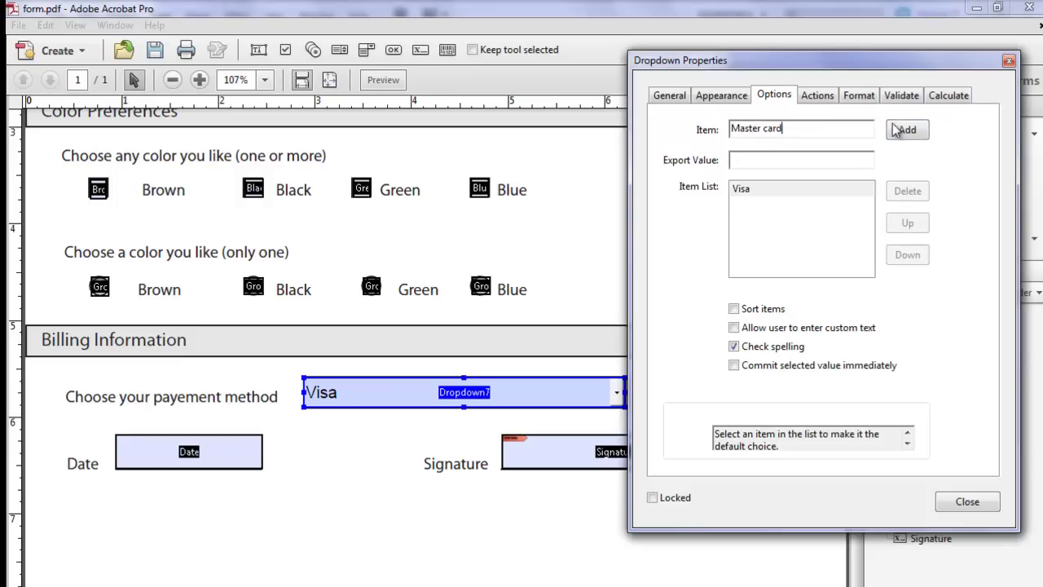
click(903, 131)
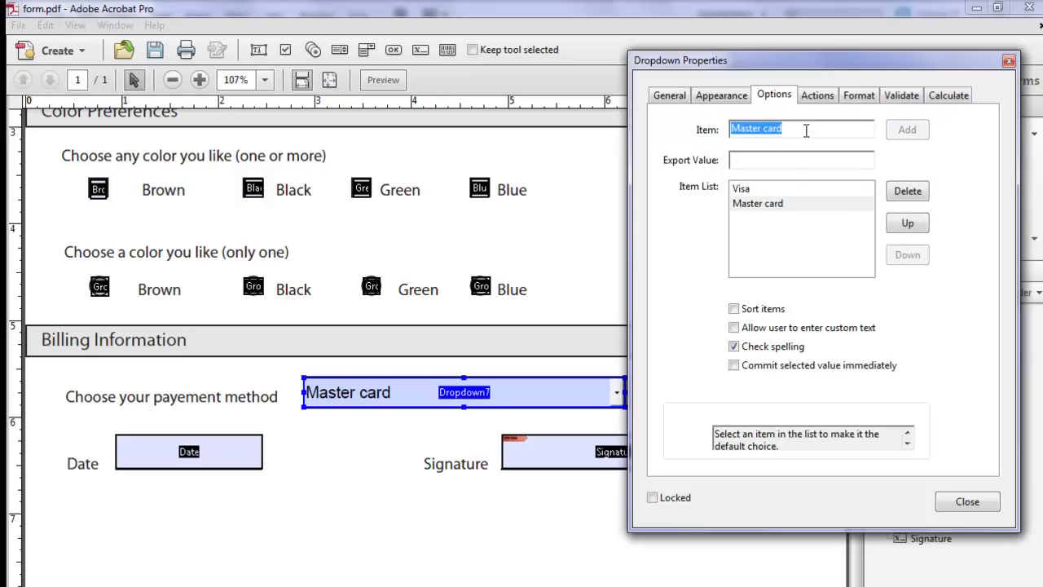
text(Amex)
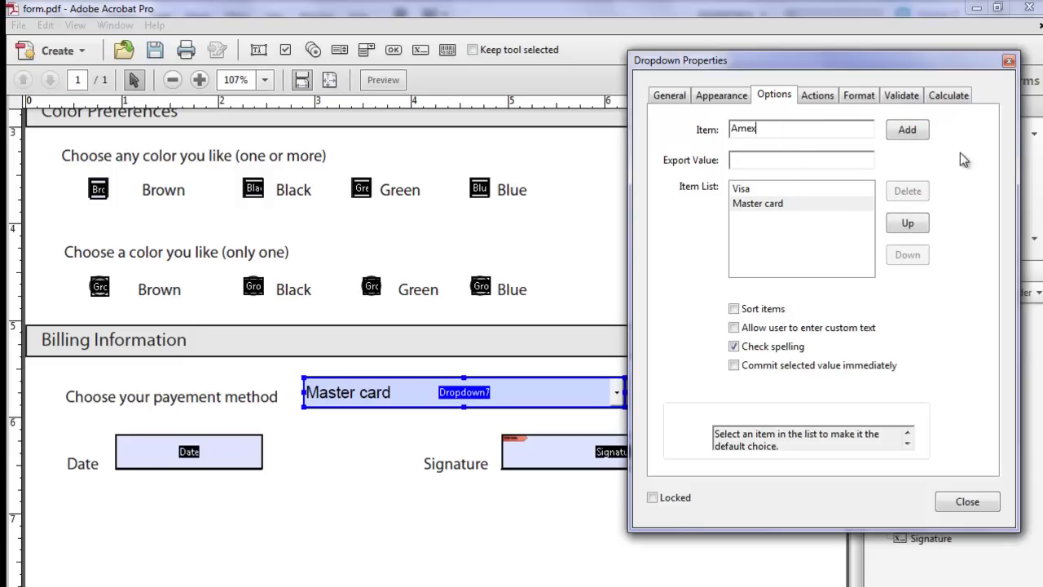
click(907, 129)
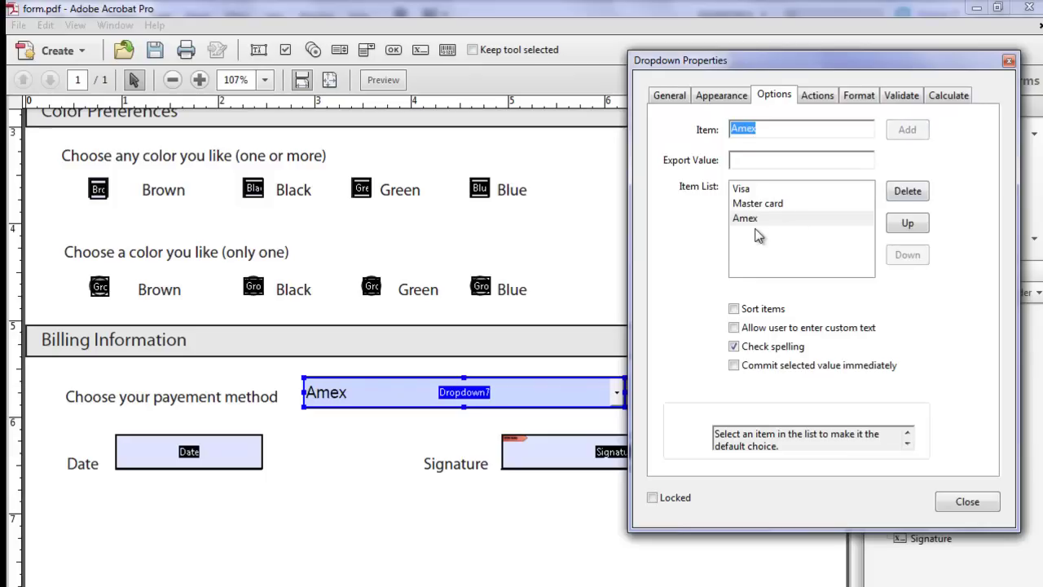
Give the Date field a Date format category with the mm/dd/yy pattern.
click(967, 502)
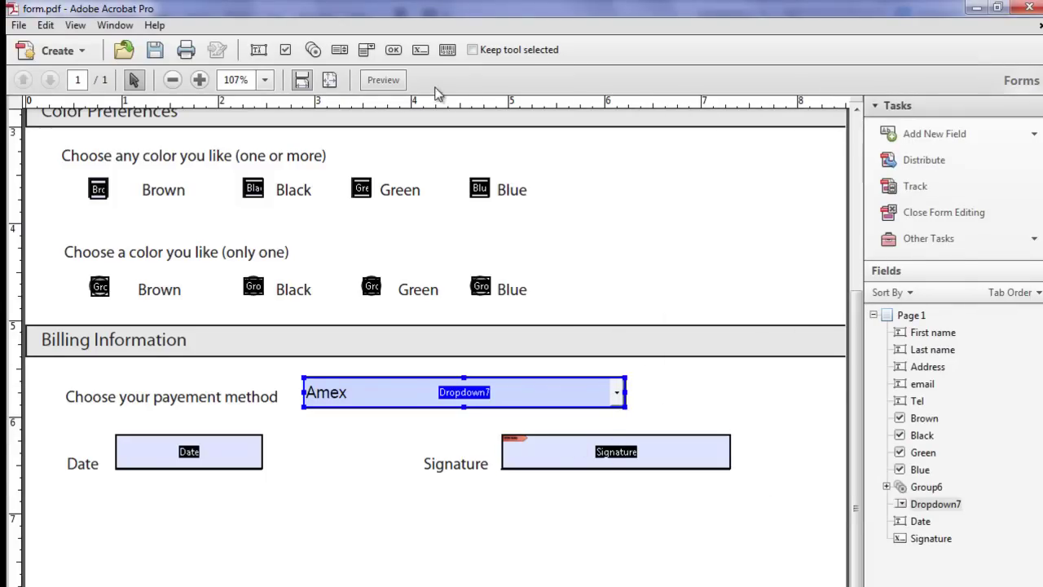
click(167, 451)
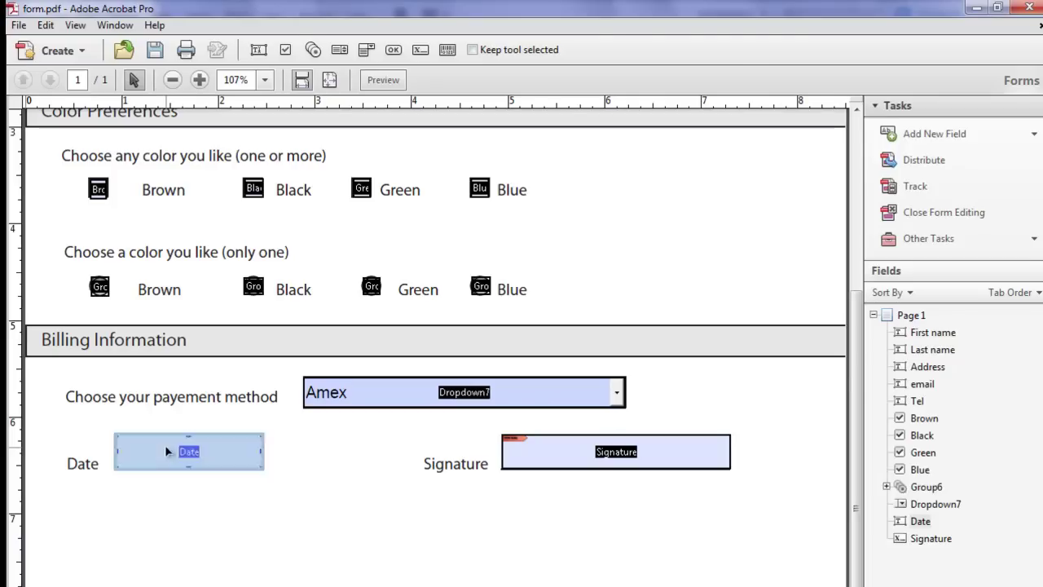
double_click(167, 451)
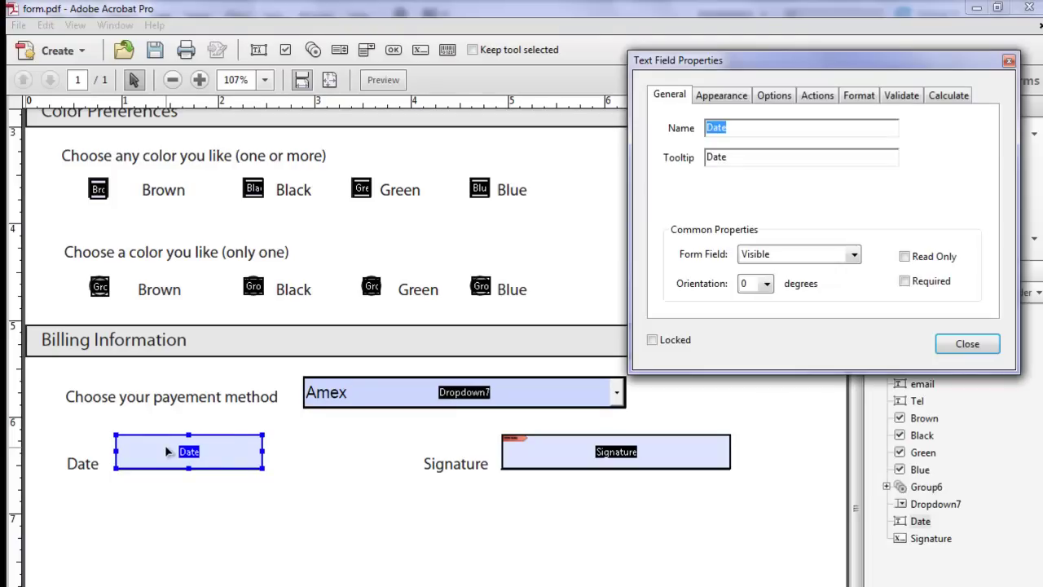
click(848, 96)
click(850, 131)
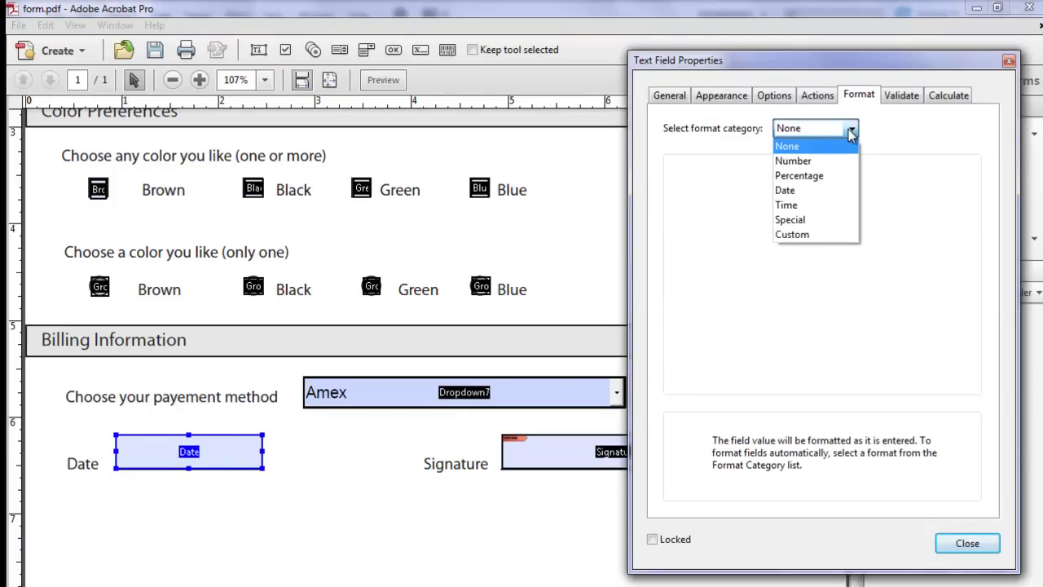
click(805, 195)
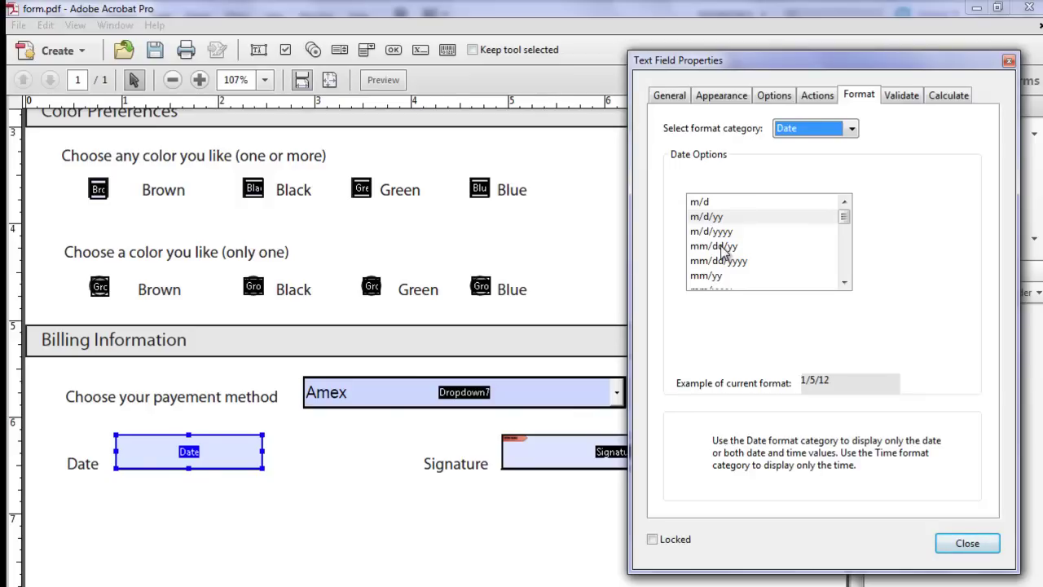
click(722, 247)
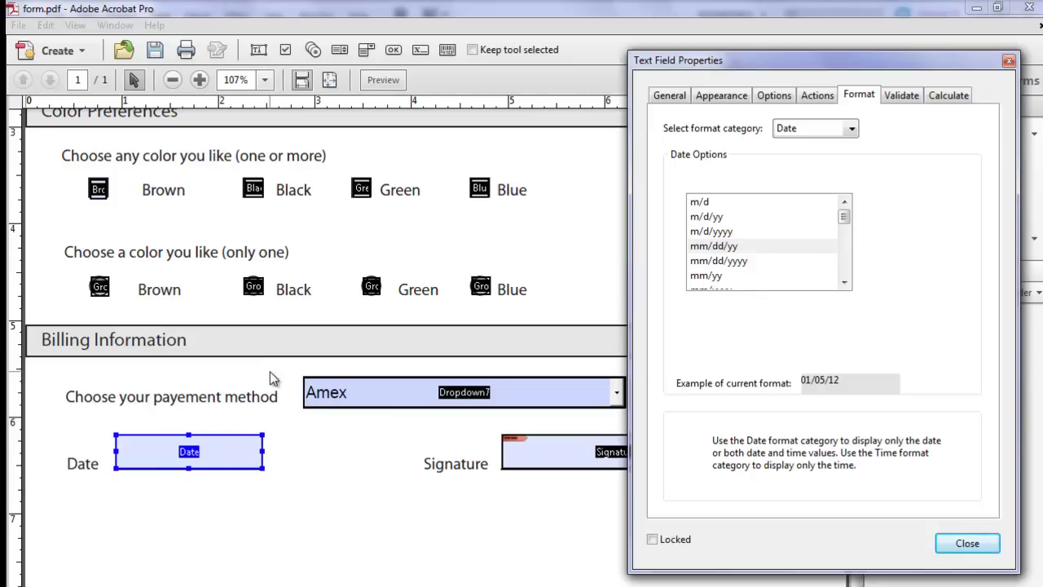
click(967, 543)
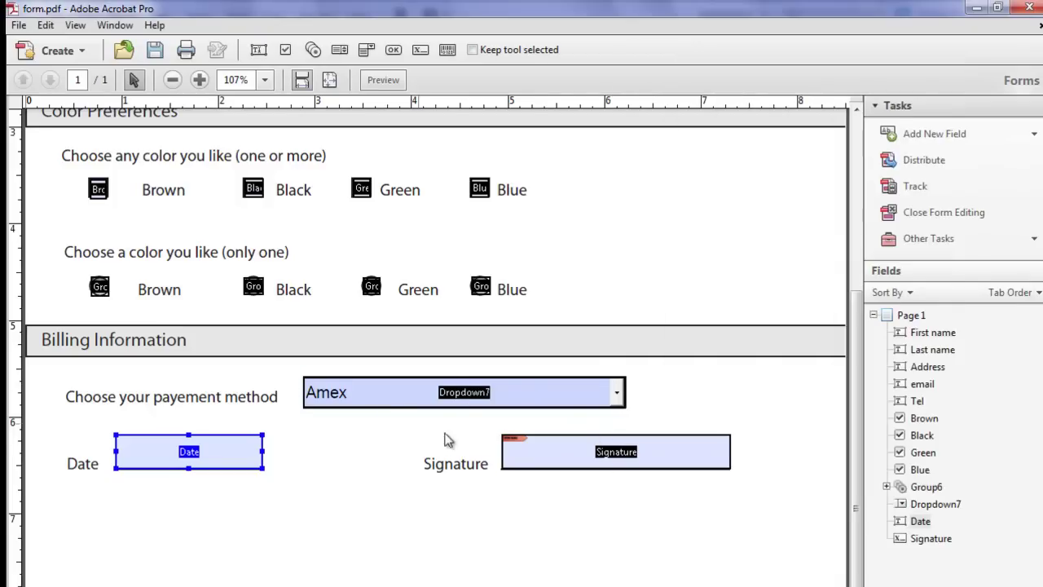
shift+click(529, 464)
ctrl+click(634, 456)
ctrl+click(660, 450)
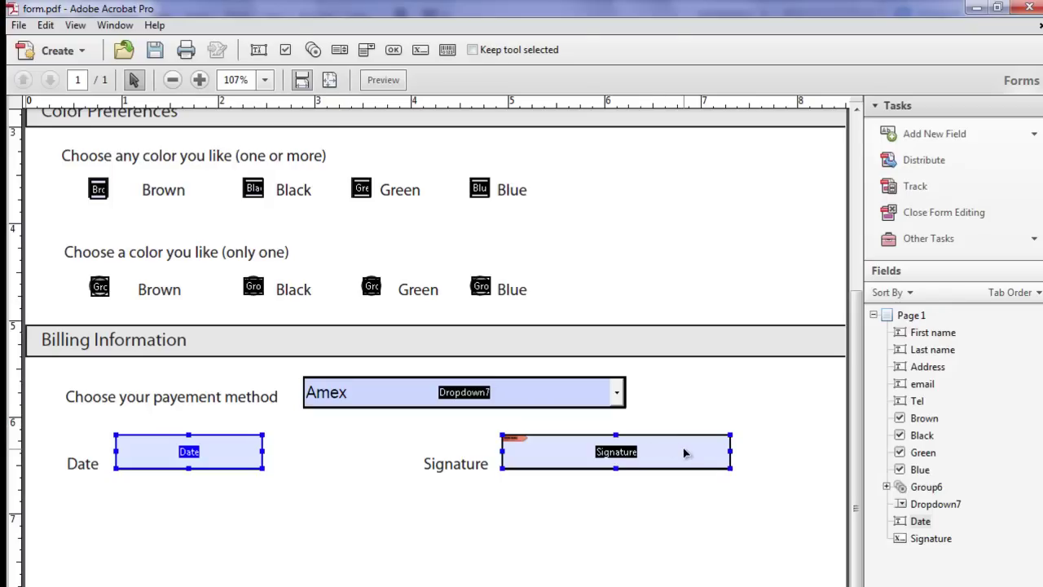
ctrl+click(684, 453)
Preview the form and enter a test first name, last name, address and email.
click(381, 80)
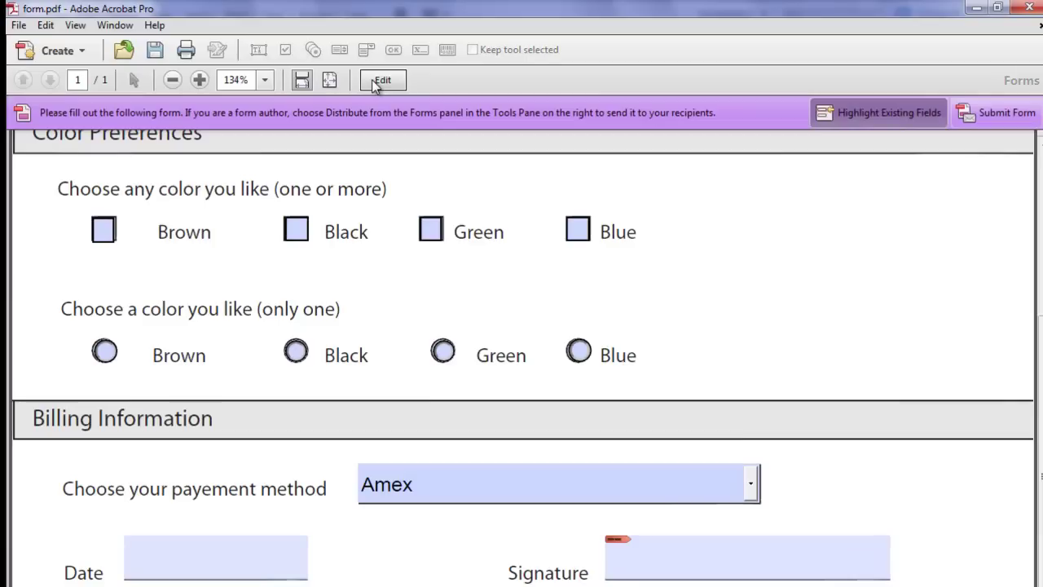
scroll(676, 359, up, 2)
scroll(611, 421, up, 3)
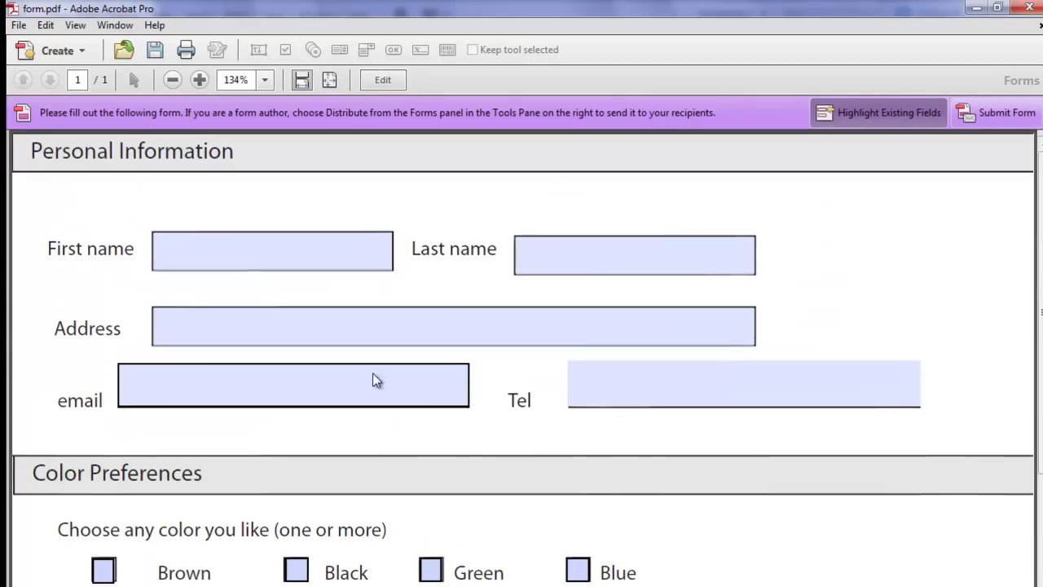
click(271, 259)
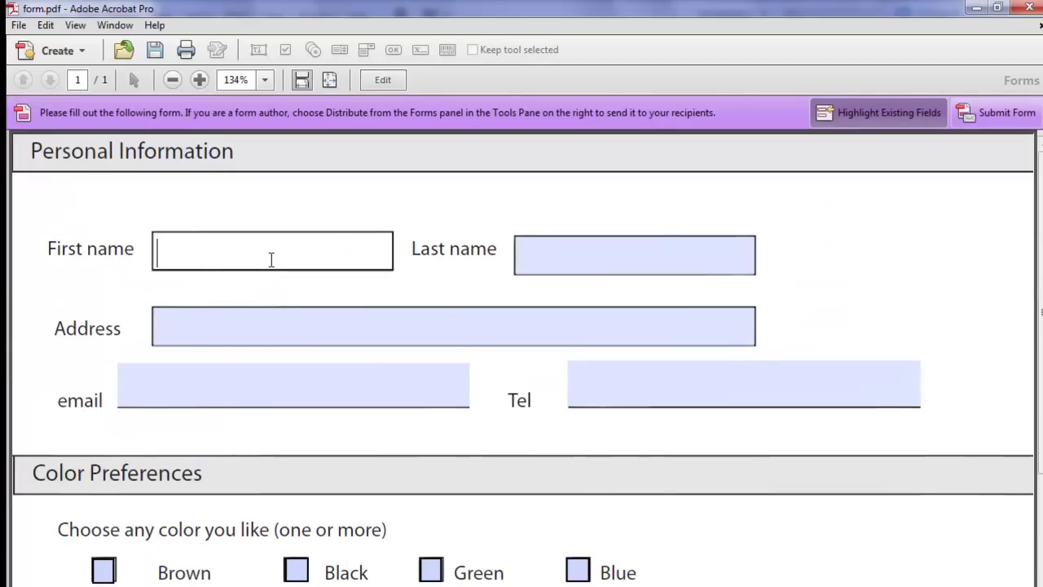
text(john)
key(Tab)
text(Doe)
key(Tab)
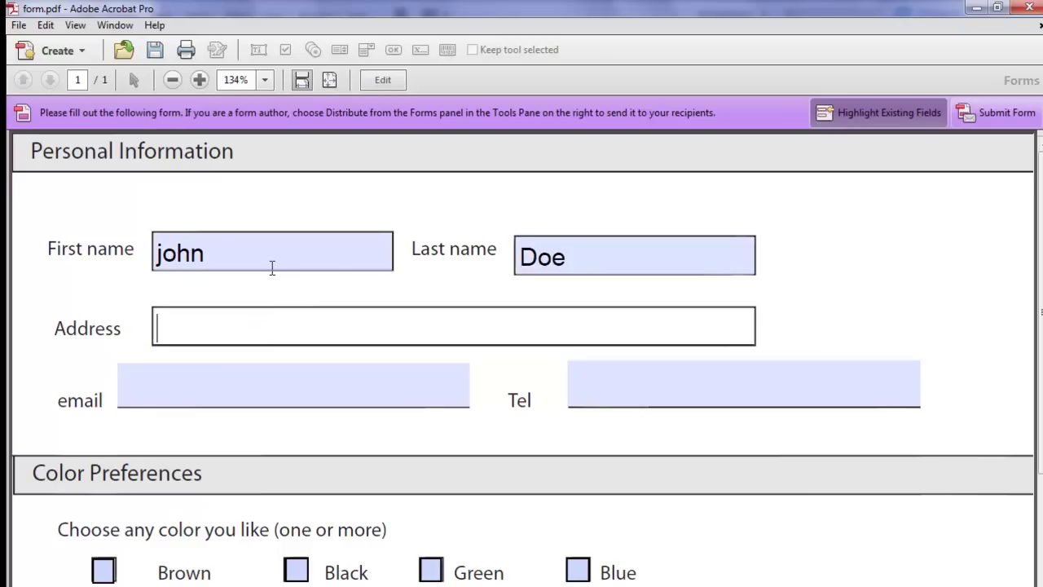
text(khkhkhkhkh)
key(Tab)
text(sjkdhkshd)
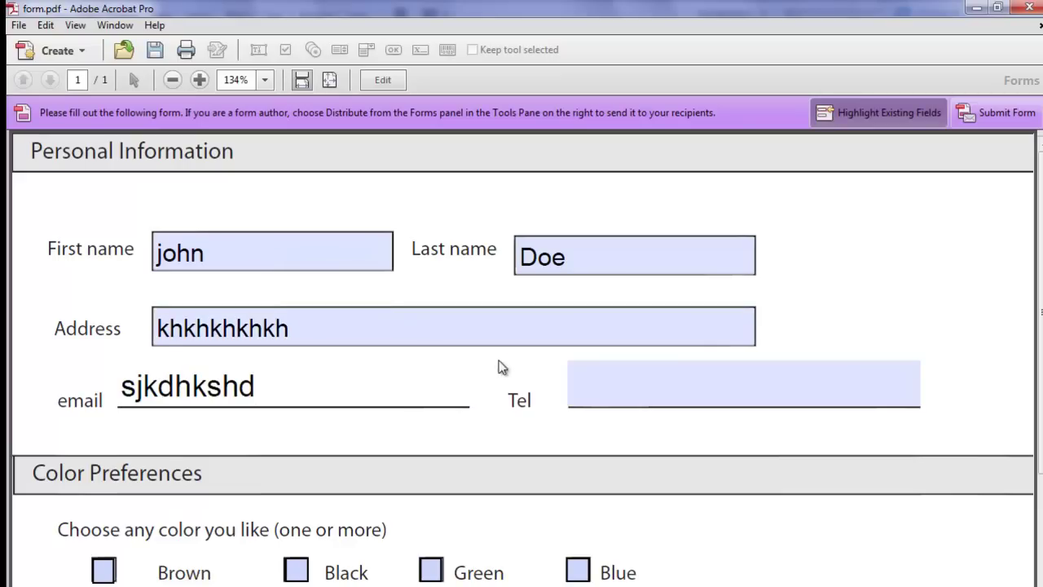
Tick all four colour check boxes: Black, Brown, Green and Blue.
scroll(477, 361, down, 1)
scroll(576, 324, down, 2)
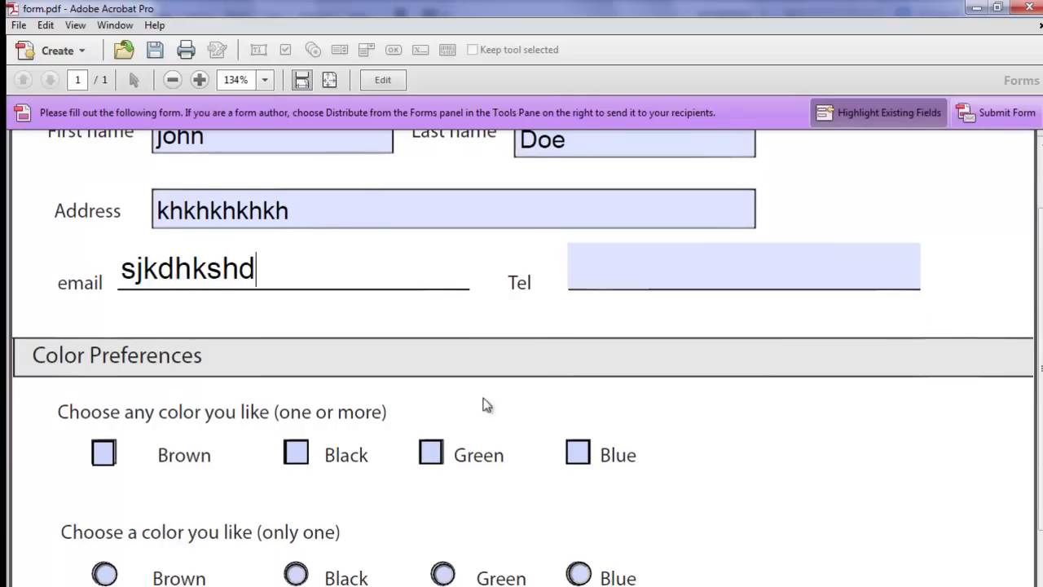
click(294, 454)
click(108, 453)
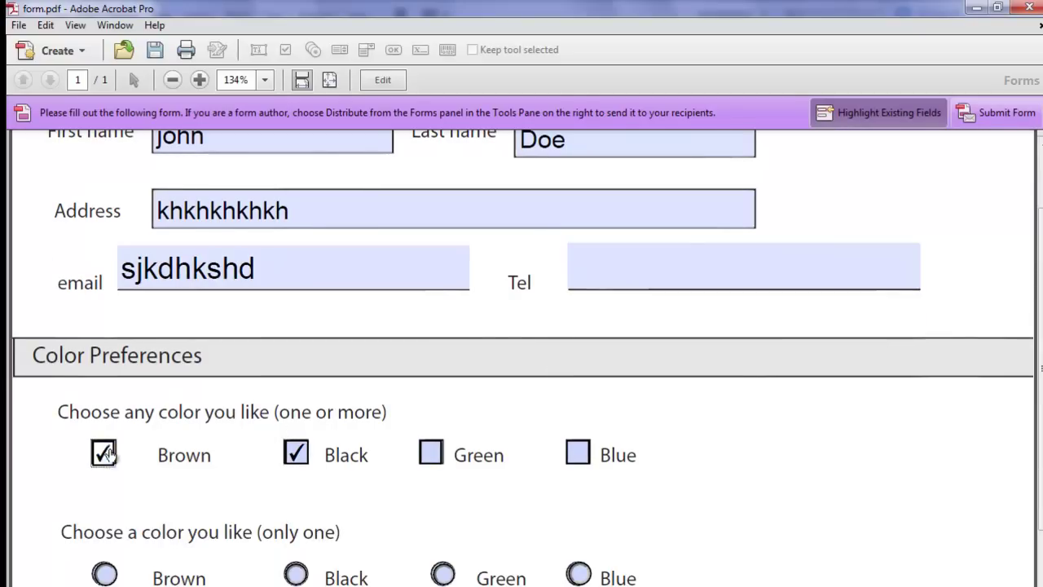
click(430, 457)
click(579, 458)
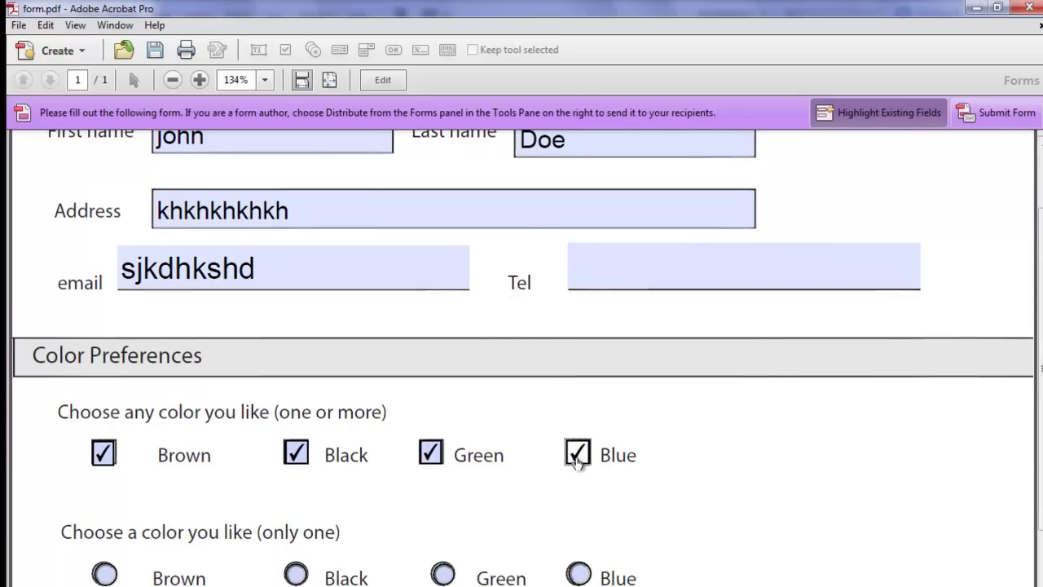
Try the colour radio buttons, settling on Brown, and pick Master card as payment.
scroll(352, 466, down, 2)
click(296, 495)
click(444, 496)
click(579, 497)
click(104, 495)
scroll(424, 506, down, 2)
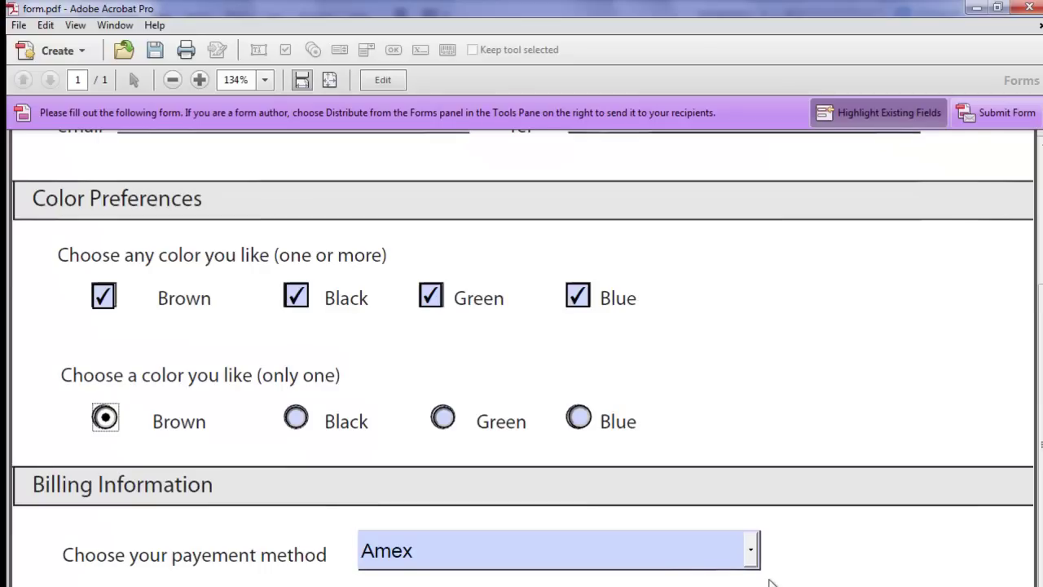
click(751, 550)
click(489, 585)
Enter invalid text 'erer' in Date, dismiss the warning, then type 01/01/2012.
scroll(170, 509, down, 2)
click(171, 540)
text(erer)
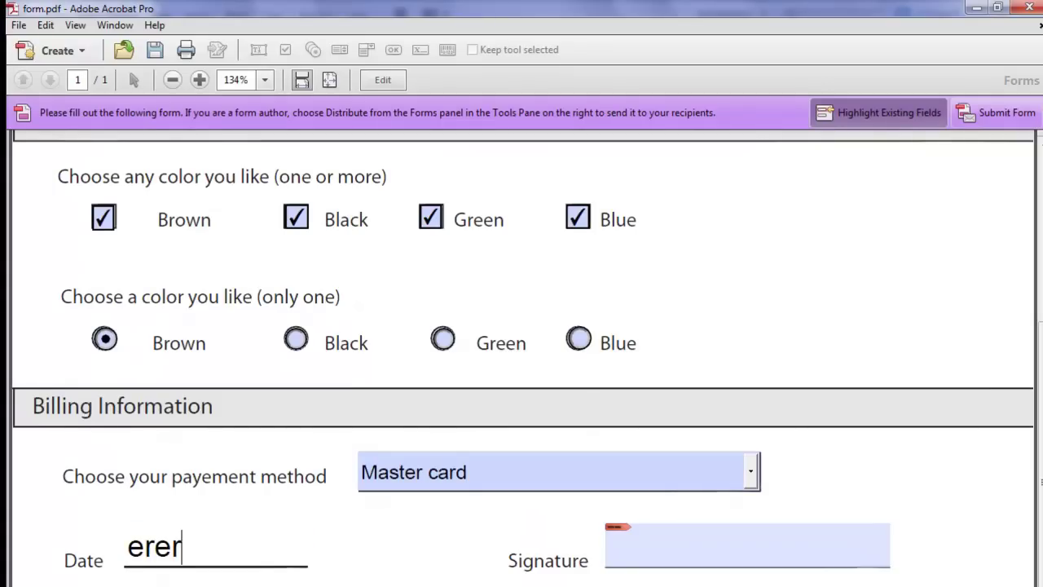
key(Return)
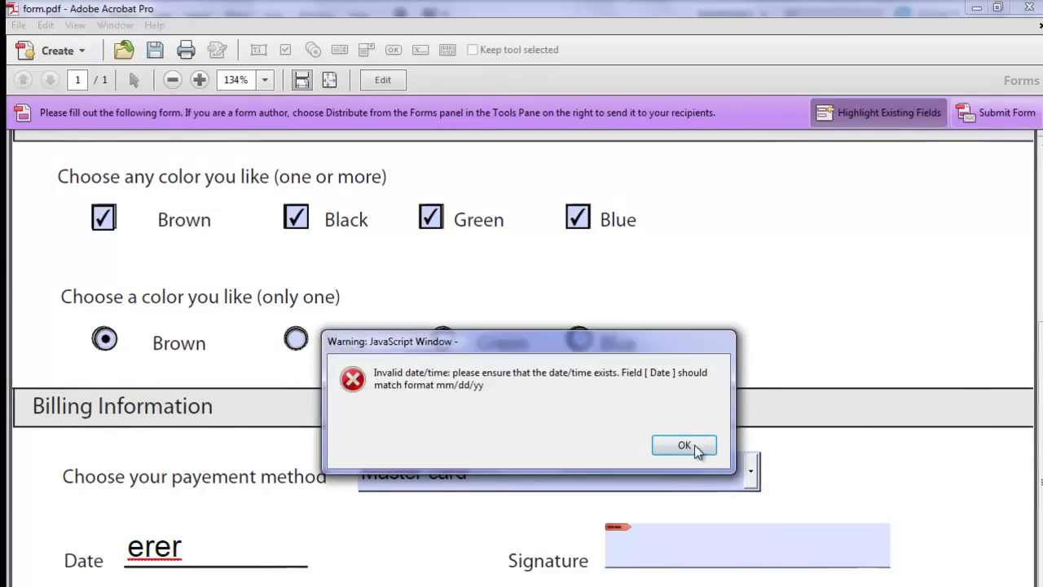
click(692, 445)
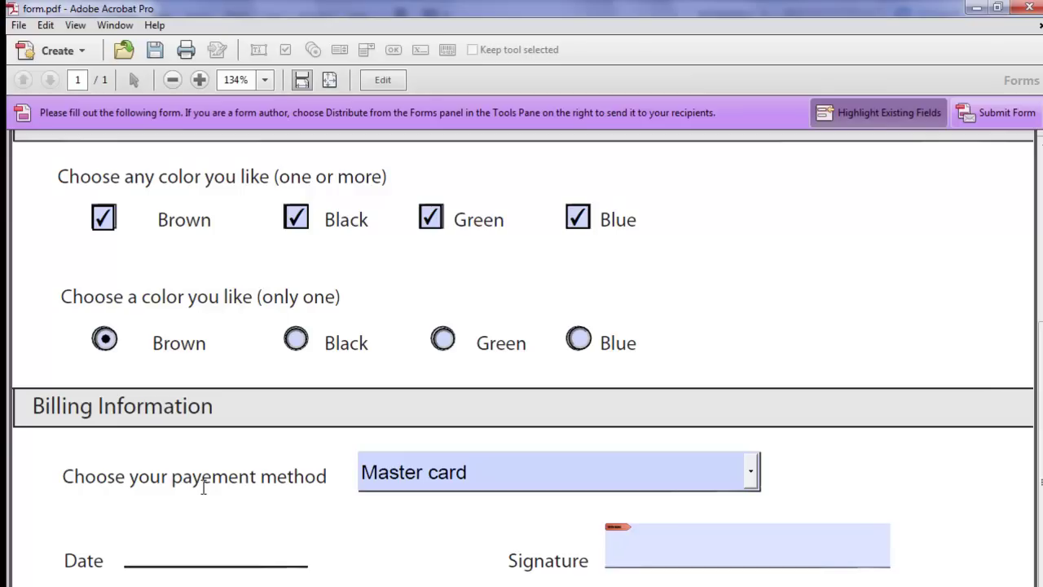
text(01/01/2012)
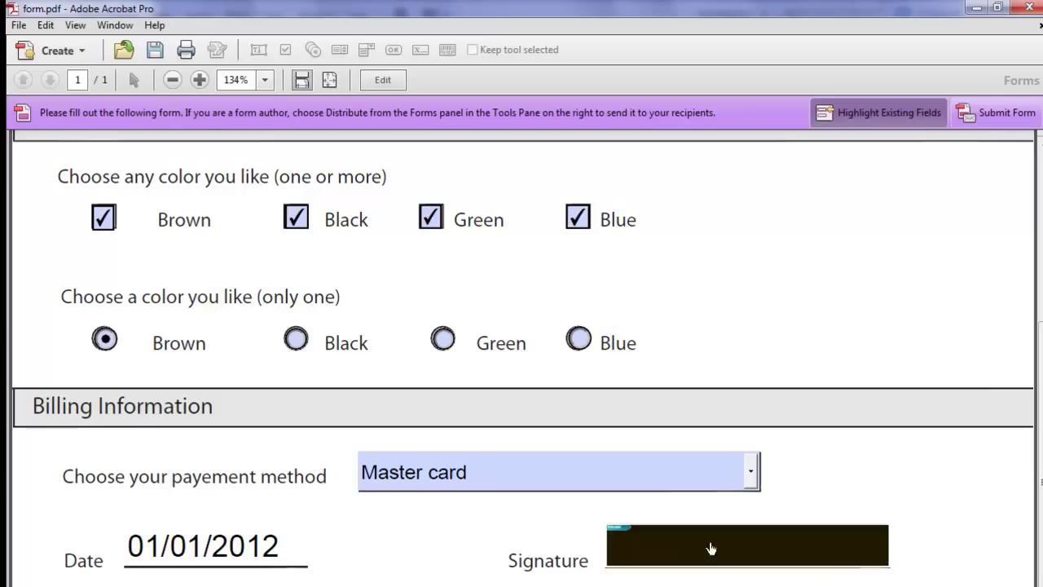
Start a new digital ID from the Signature field, then cancel the Add Digital ID wizard.
click(712, 548)
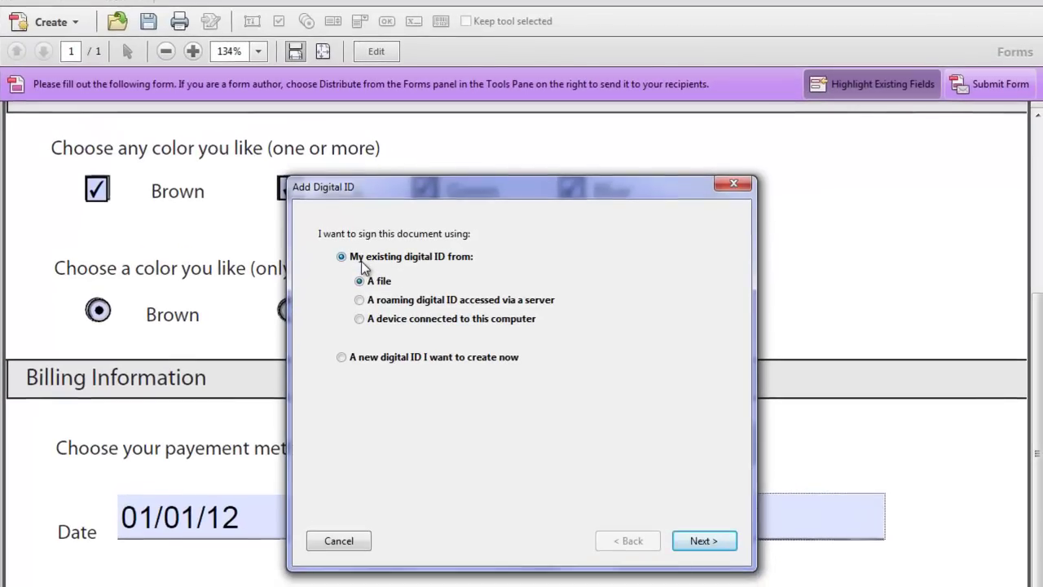
click(343, 359)
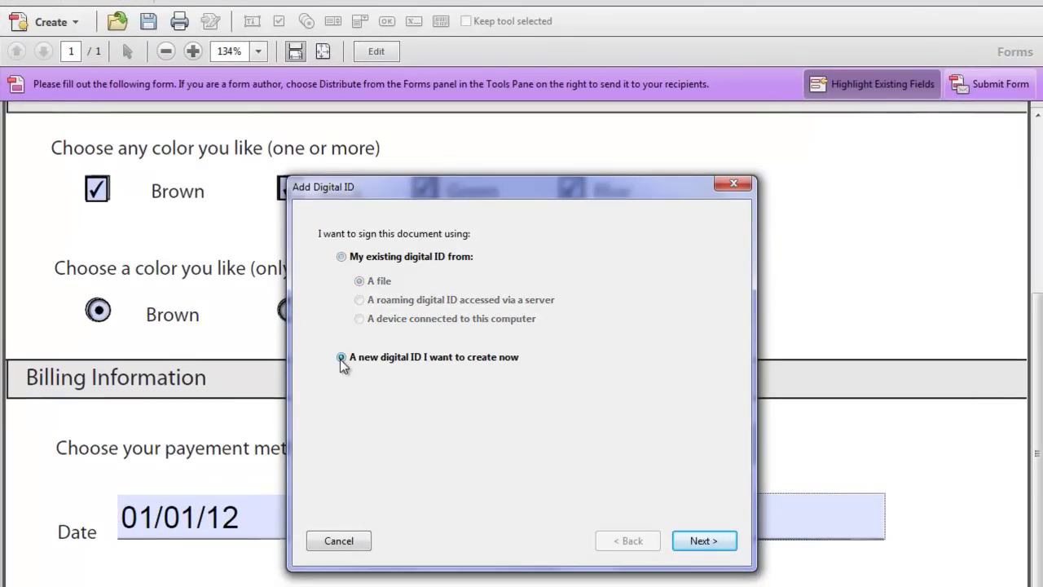
click(710, 536)
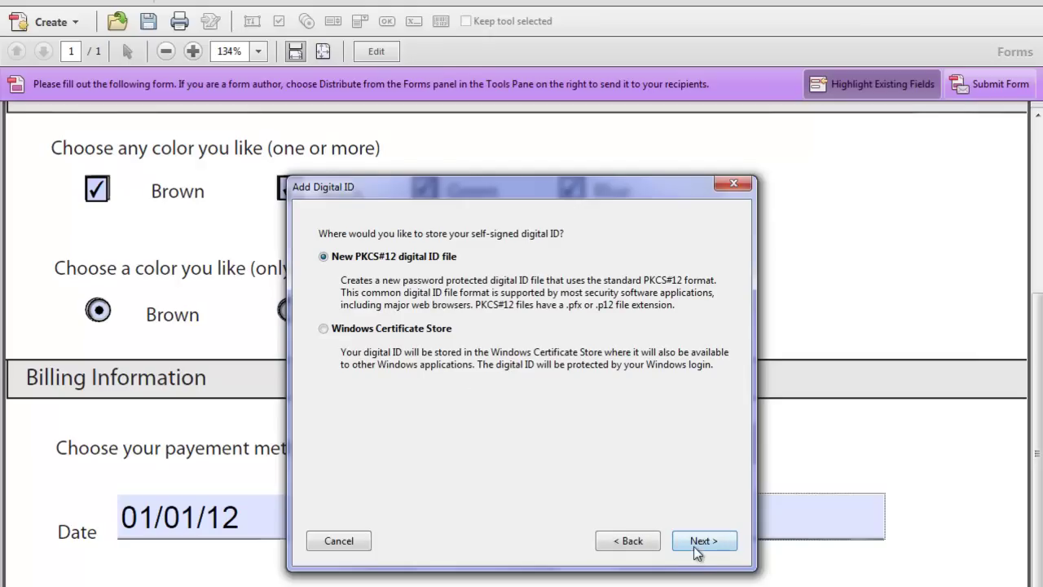
click(695, 543)
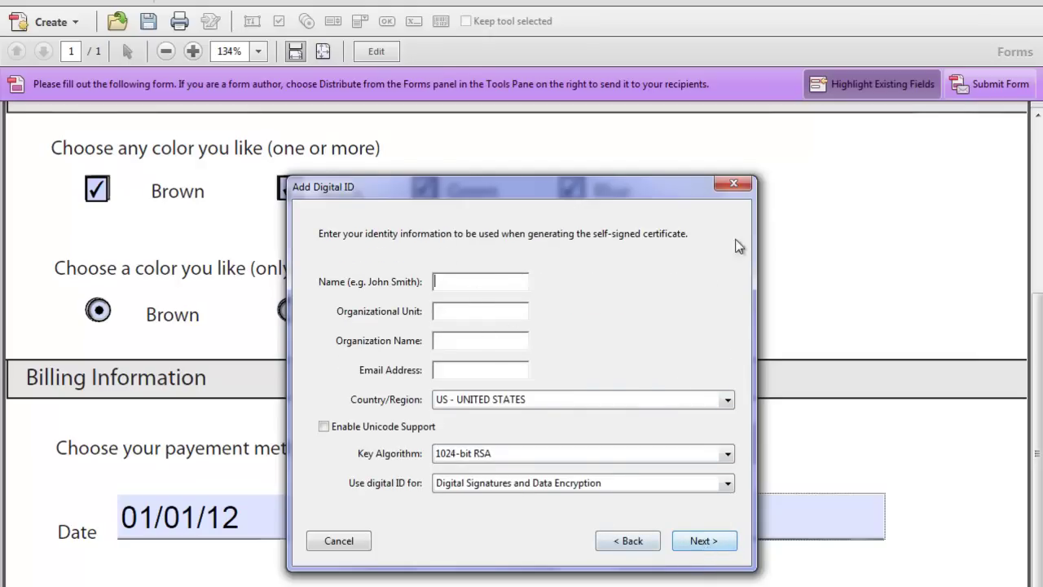
click(736, 186)
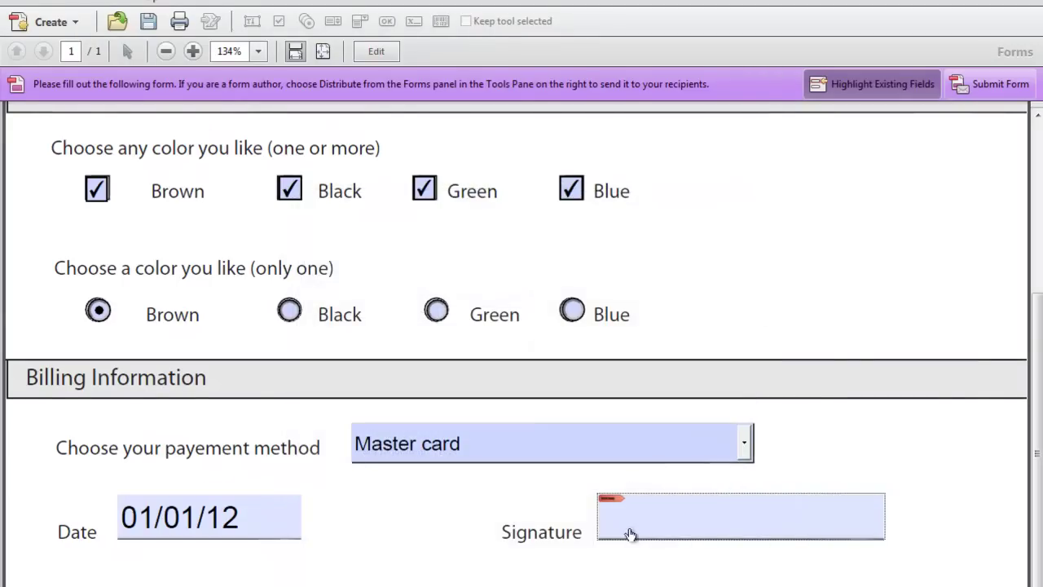
Return to form editing and briefly select the Last name, Tel and First name fields.
scroll(552, 493, up, 3)
scroll(756, 523, up, 4)
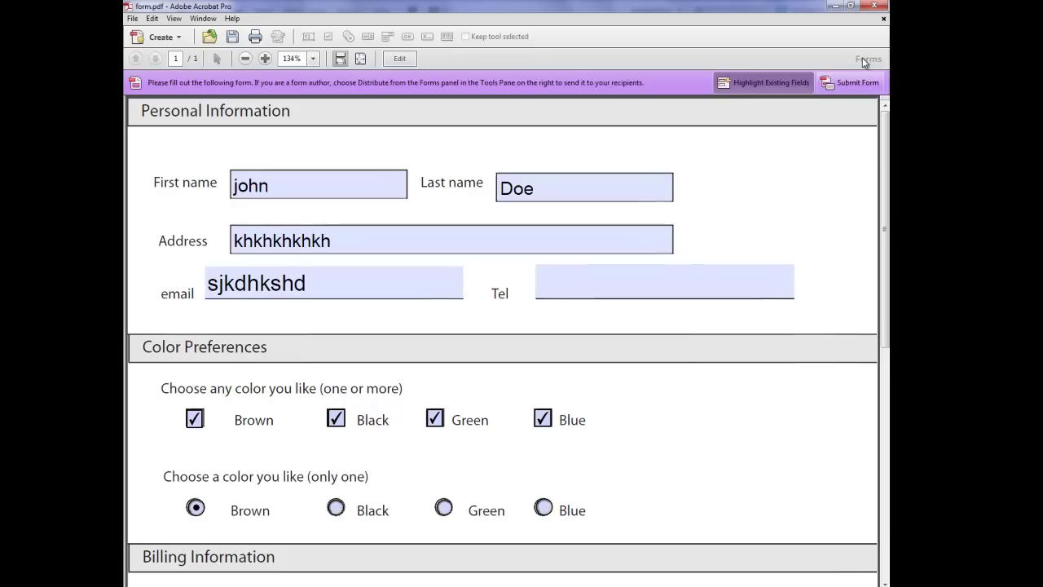
click(400, 59)
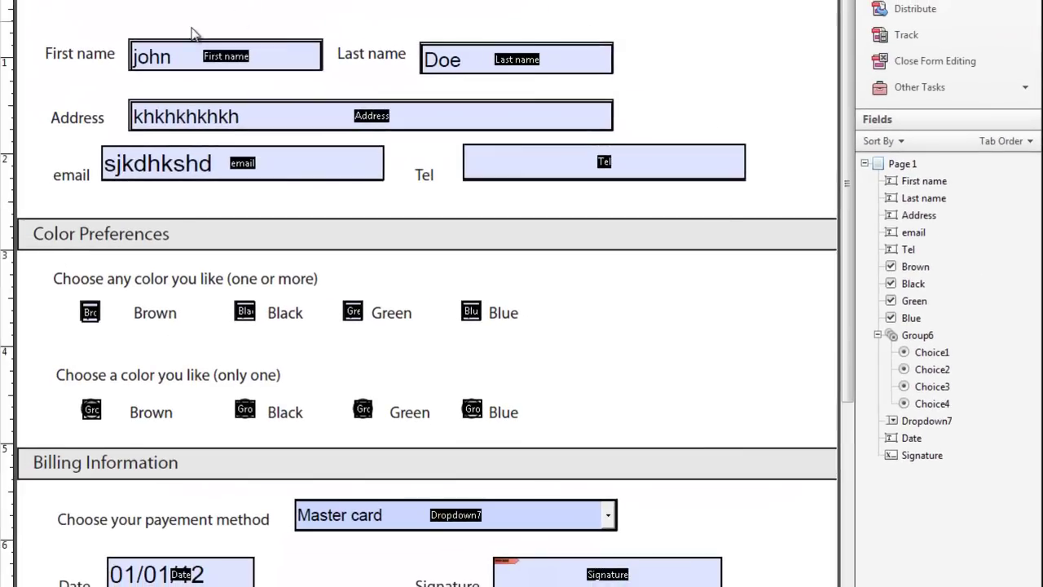
click(534, 54)
click(359, 96)
click(516, 177)
click(243, 51)
click(577, 189)
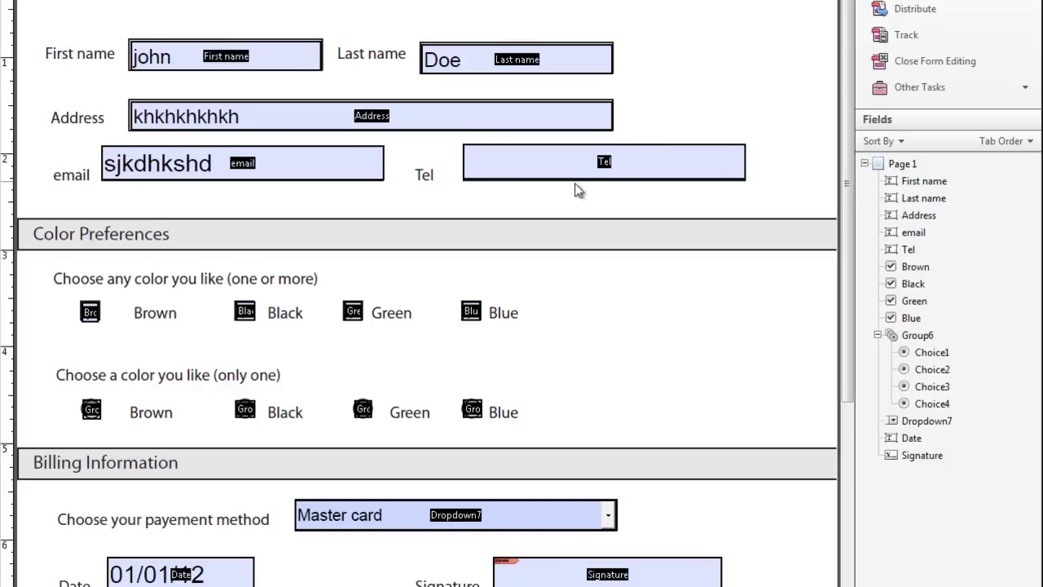
Drag email in the Fields list up under First name, then back below Address.
click(913, 232)
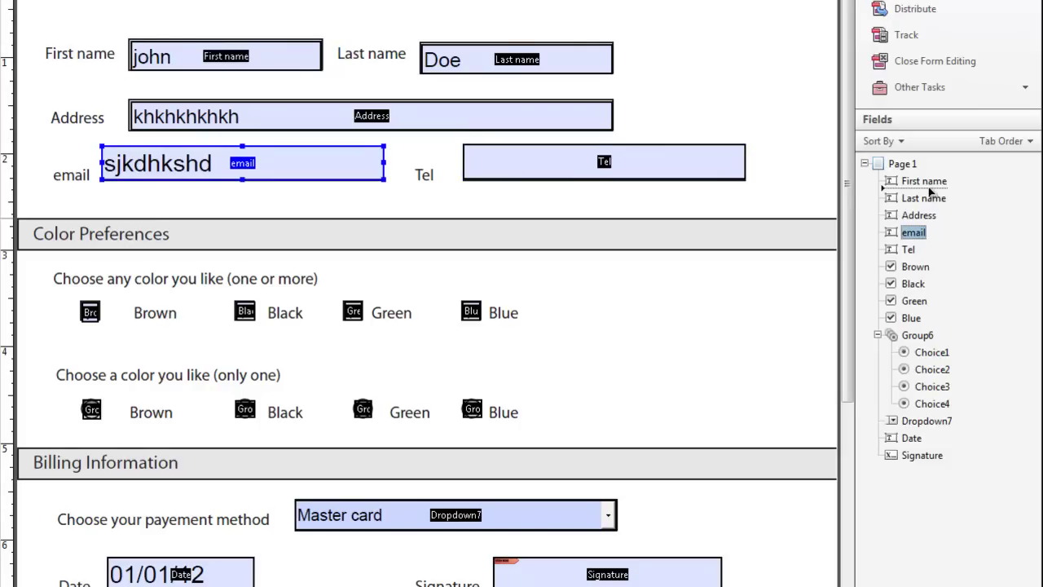
drag(929, 192, 917, 202)
click(914, 201)
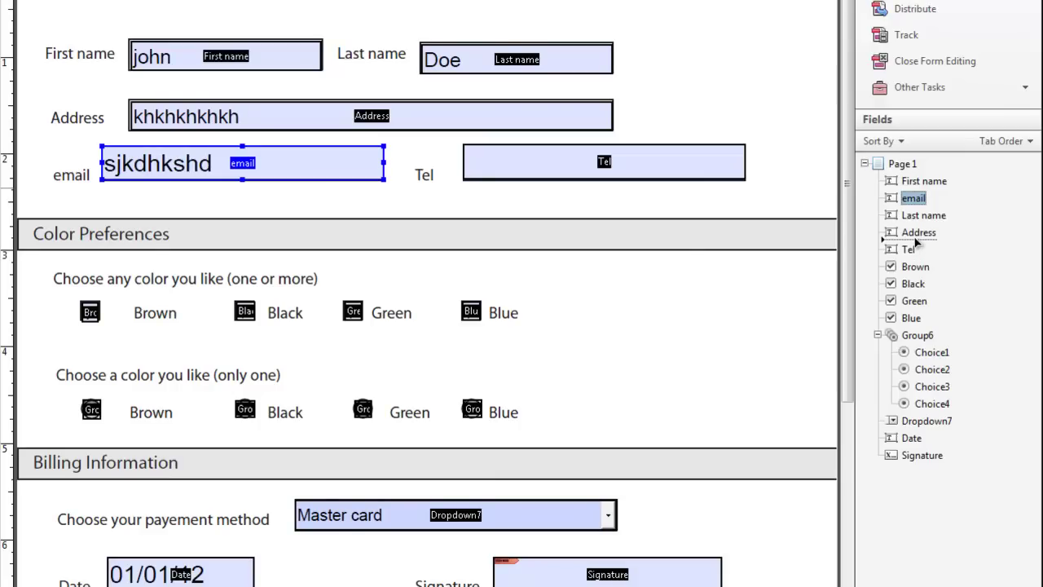
drag(918, 246, 917, 241)
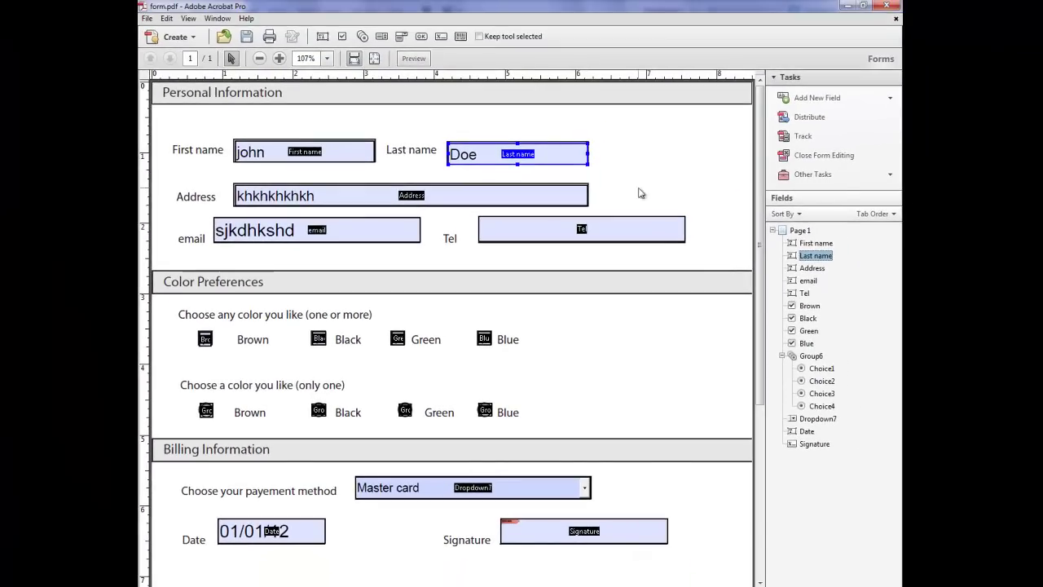
Save as PDF named form on the Desktop, confirming replacement of the existing file.
click(147, 18)
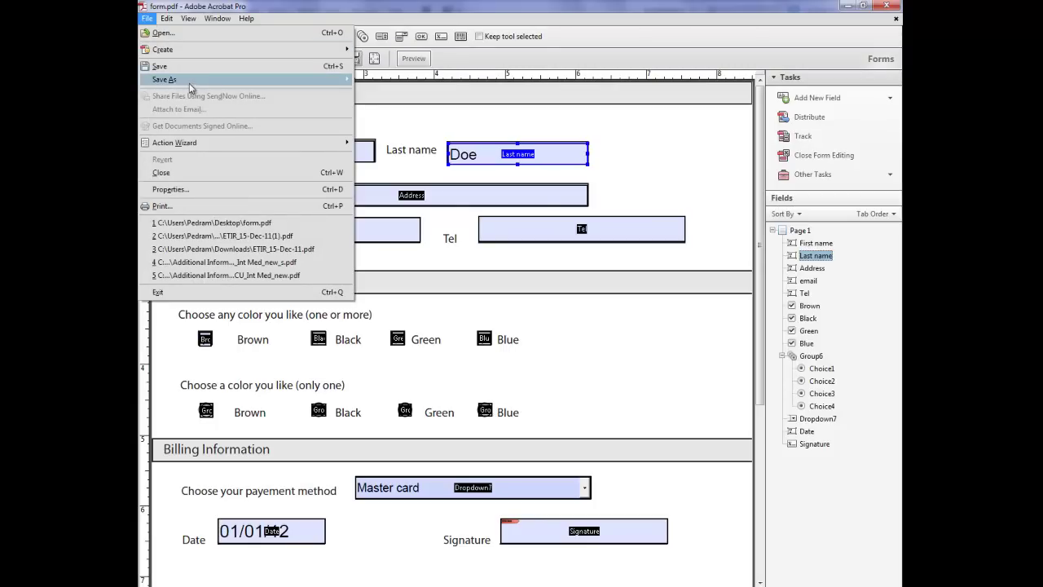
mouse_move(164, 79)
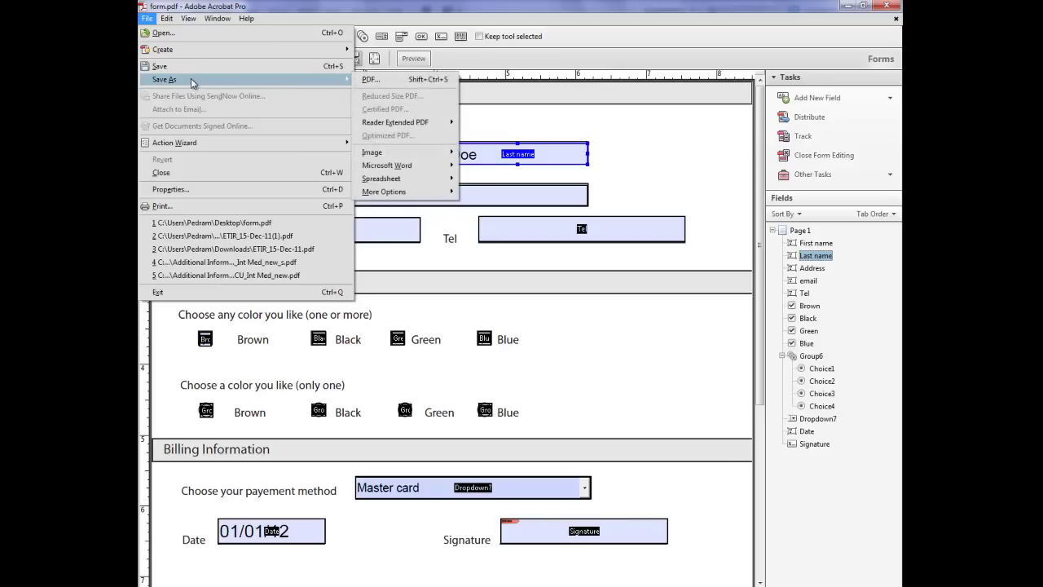
click(421, 81)
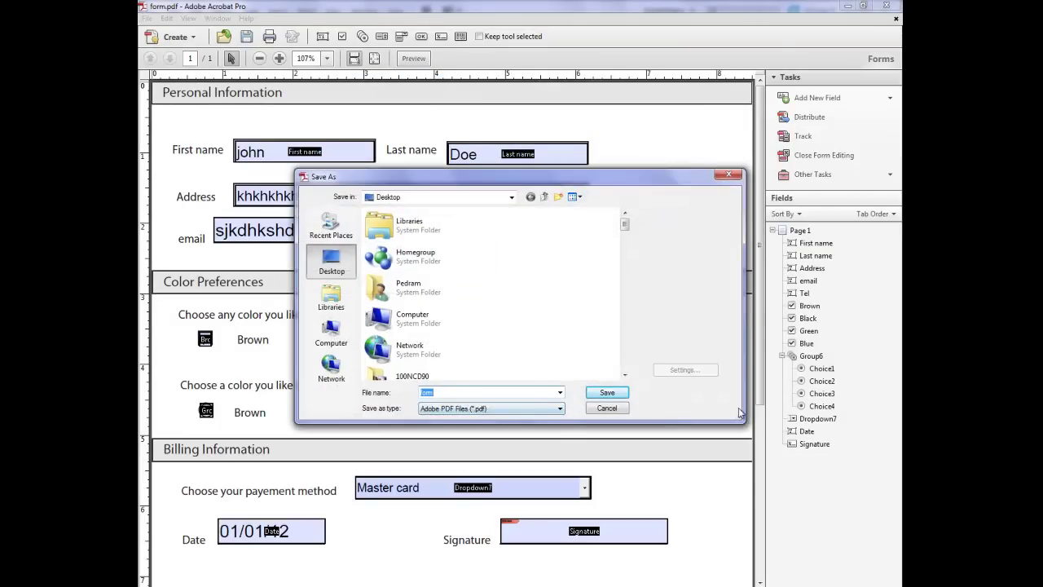
click(607, 393)
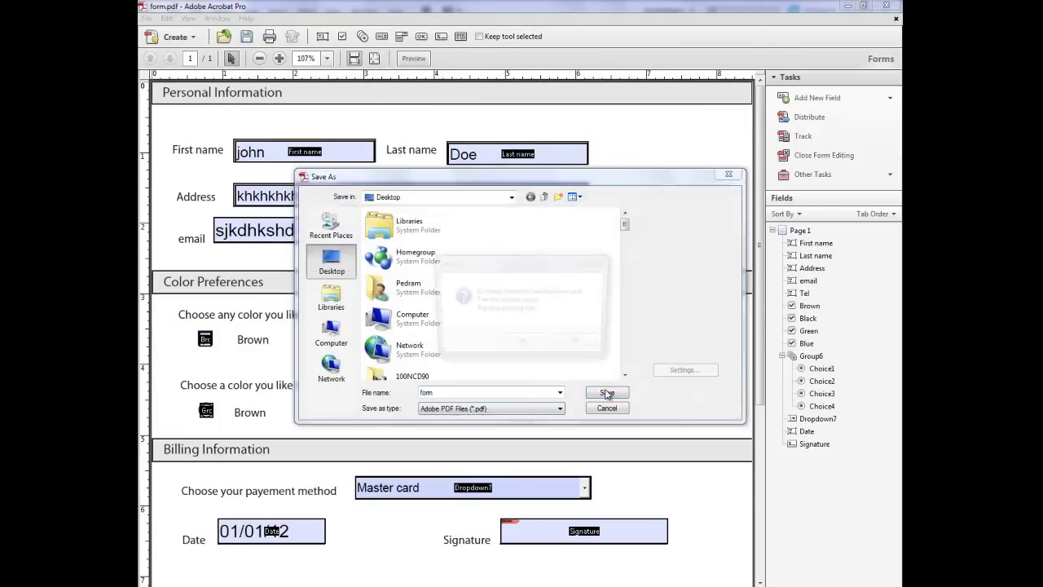
click(534, 345)
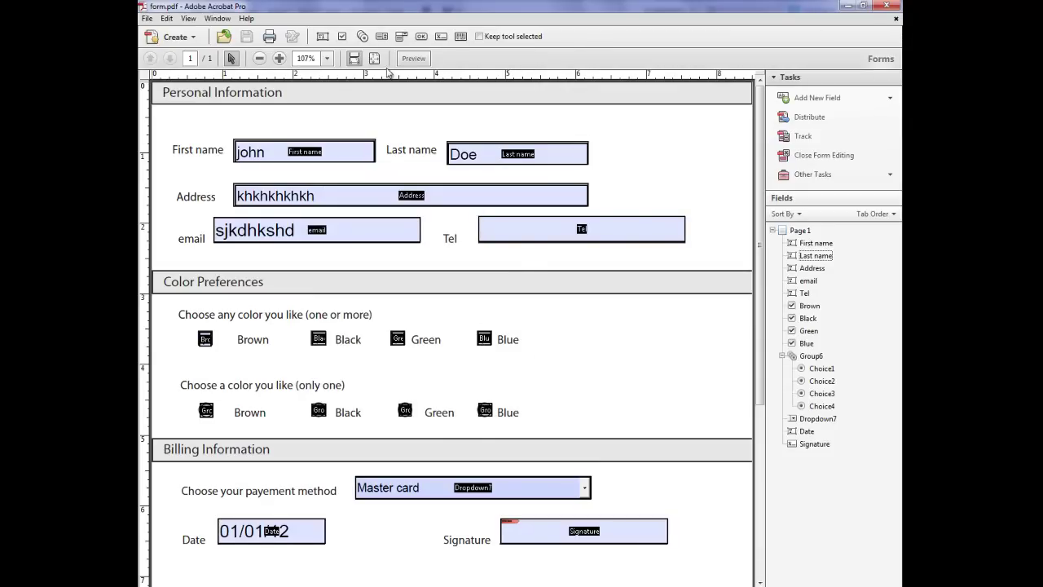
Switch to Preview so form.pdf displays as a fillable form.
click(412, 59)
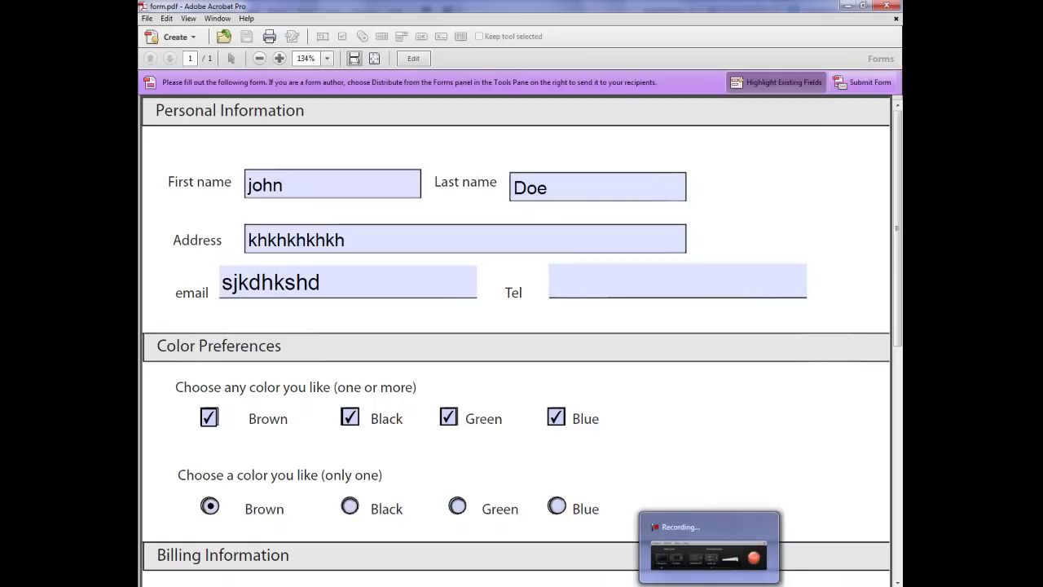
click(709, 586)
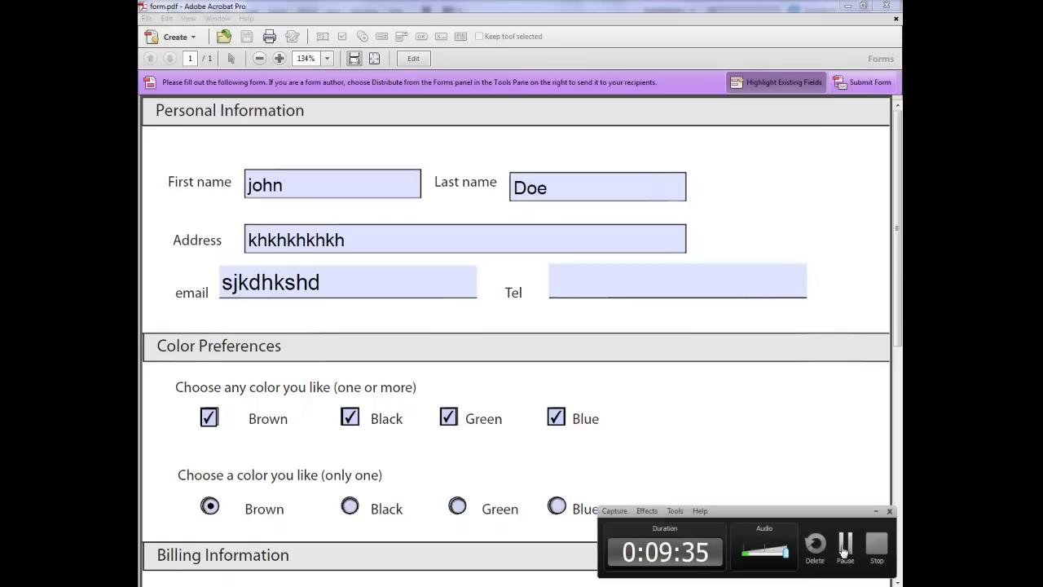